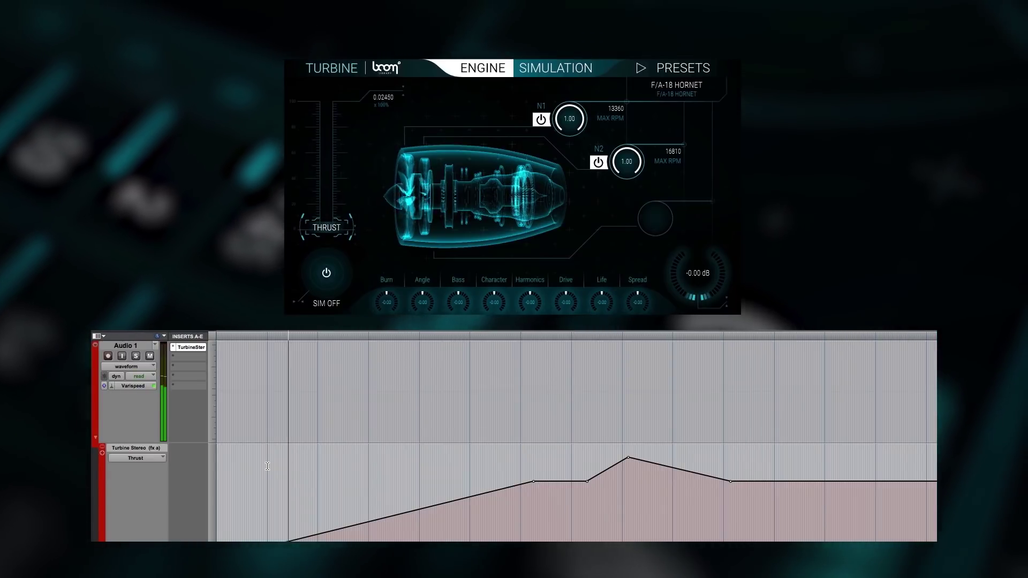
click(267, 466)
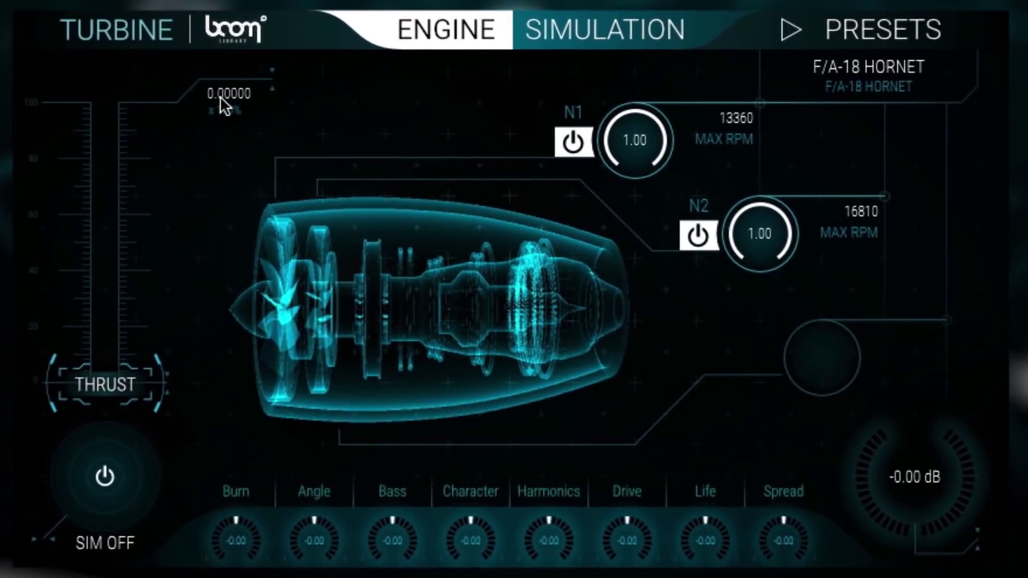
mouse_move(241, 102)
mouse_down()
mouse_move(242, 75)
mouse_move(241, 116)
mouse_up()
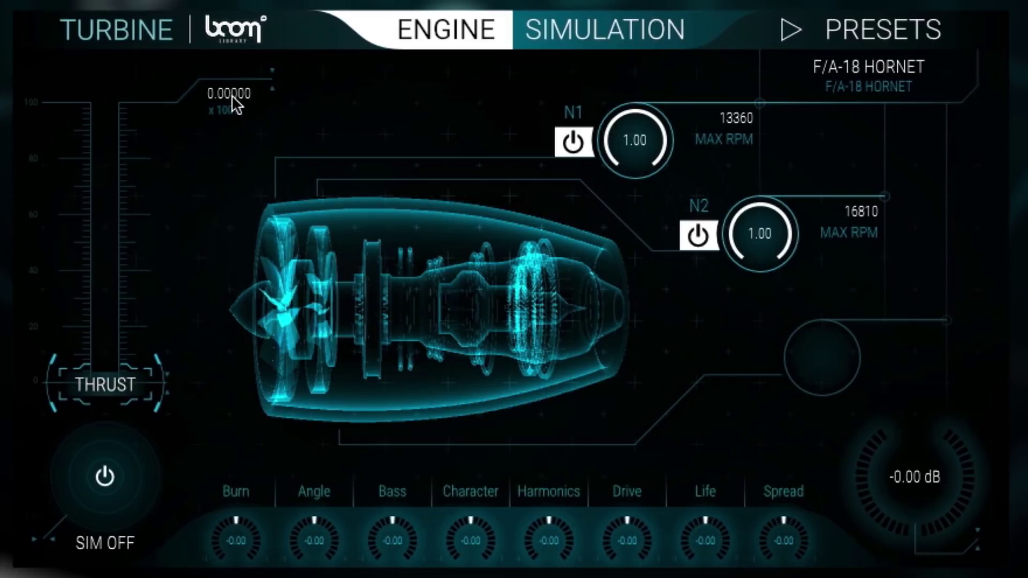
drag(232, 96, 235, 69)
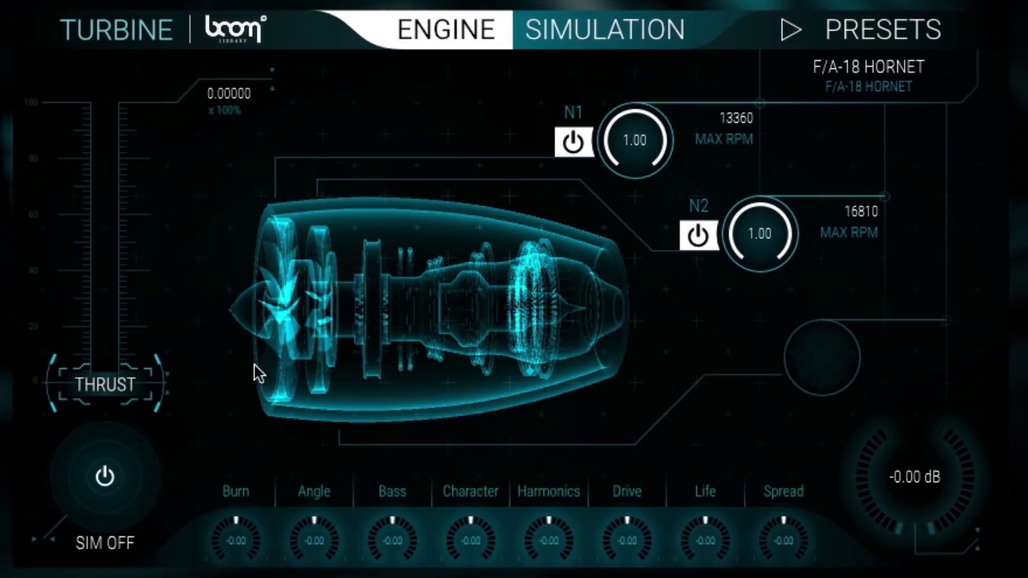
Raise the engine thrust to about 0.20, return it to zero, and raise it to about 0.63
drag(137, 382, 154, 282)
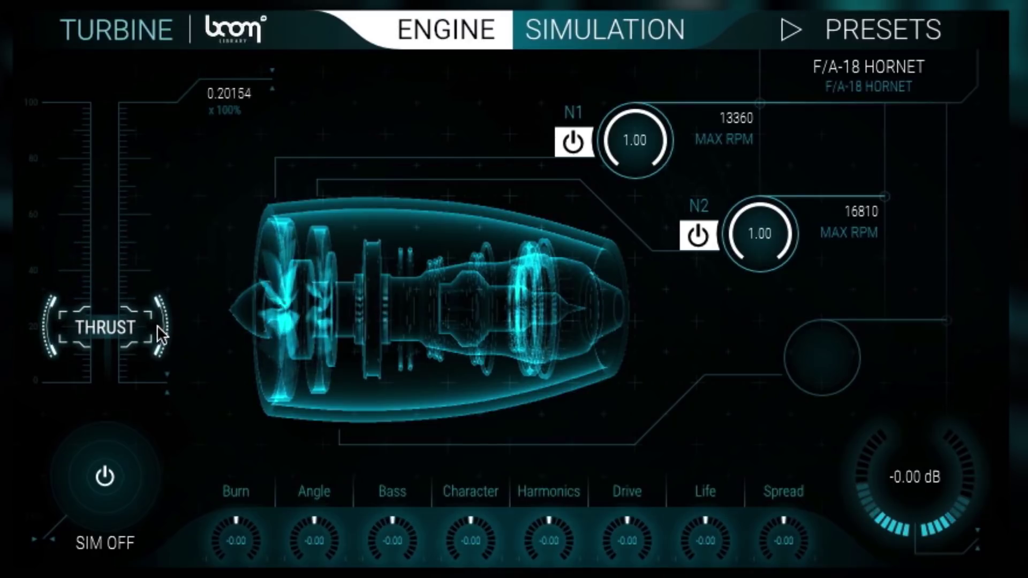
drag(158, 346, 159, 384)
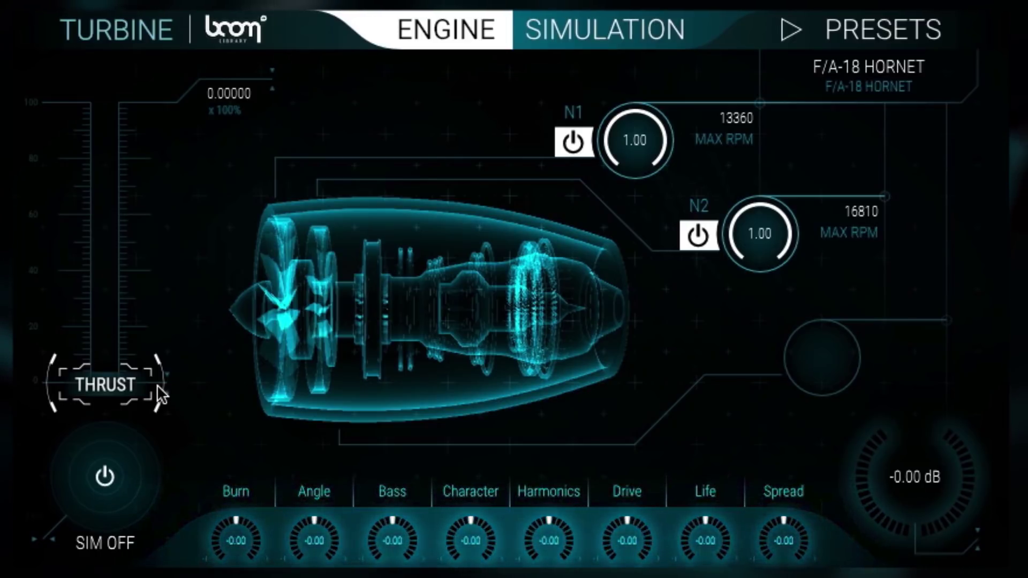
drag(105, 385, 105, 205)
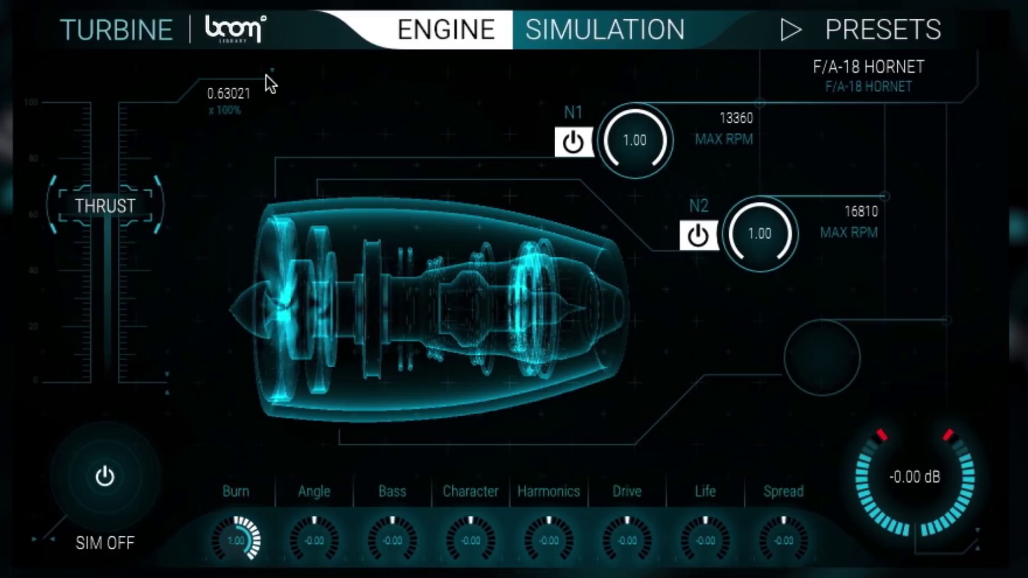
Reset the Burn control, sweep it down to -1.00, and reset it to its default
double_click(243, 538)
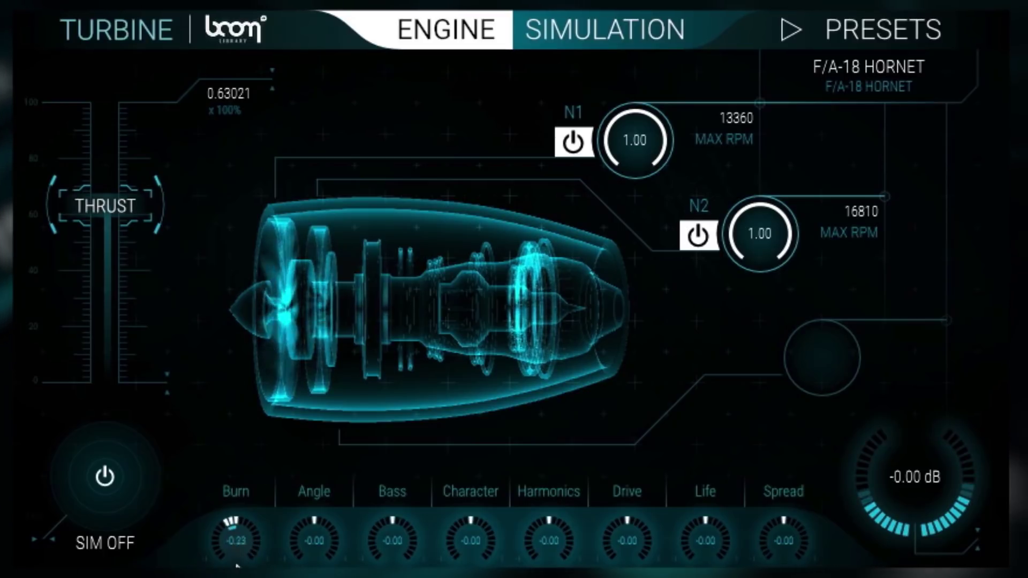
drag(243, 538, 238, 555)
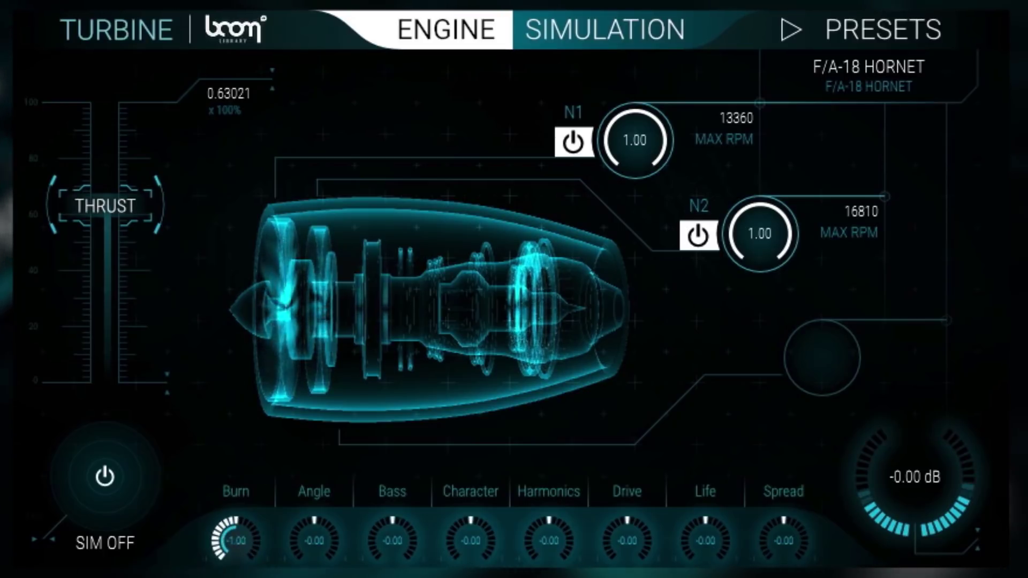
double_click(237, 543)
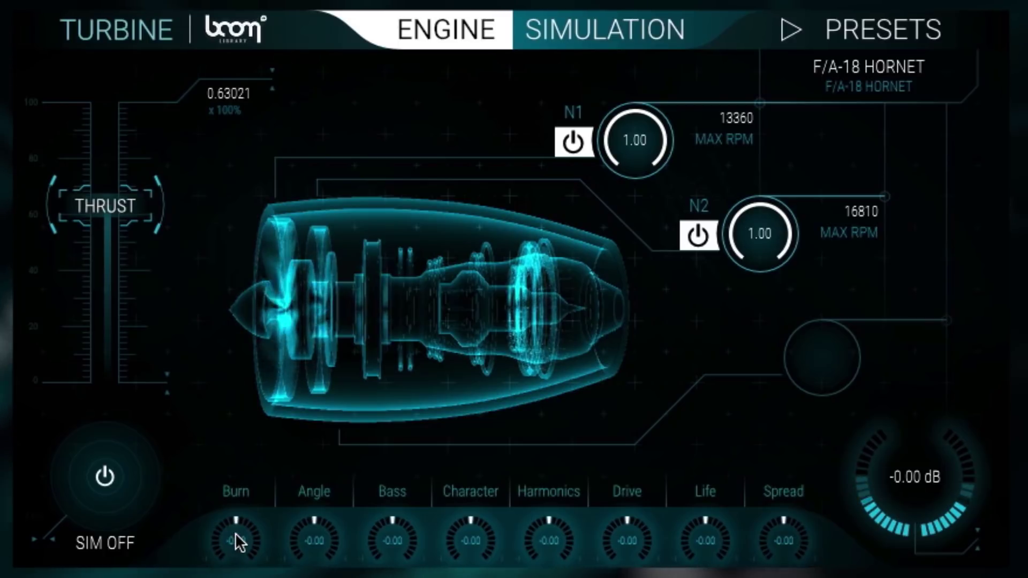
mouse_move(239, 542)
mouse_down()
mouse_move(244, 401)
mouse_move(250, 539)
mouse_up()
Sweep the Angle control between 1.00 and -1.00 and reset it to its default
drag(316, 542, 335, 322)
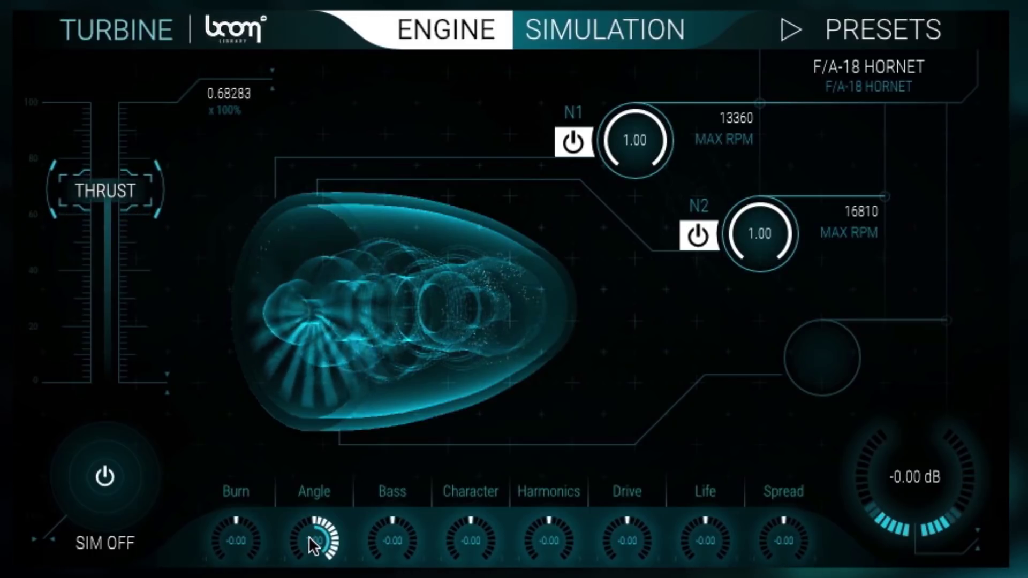
drag(319, 541, 320, 577)
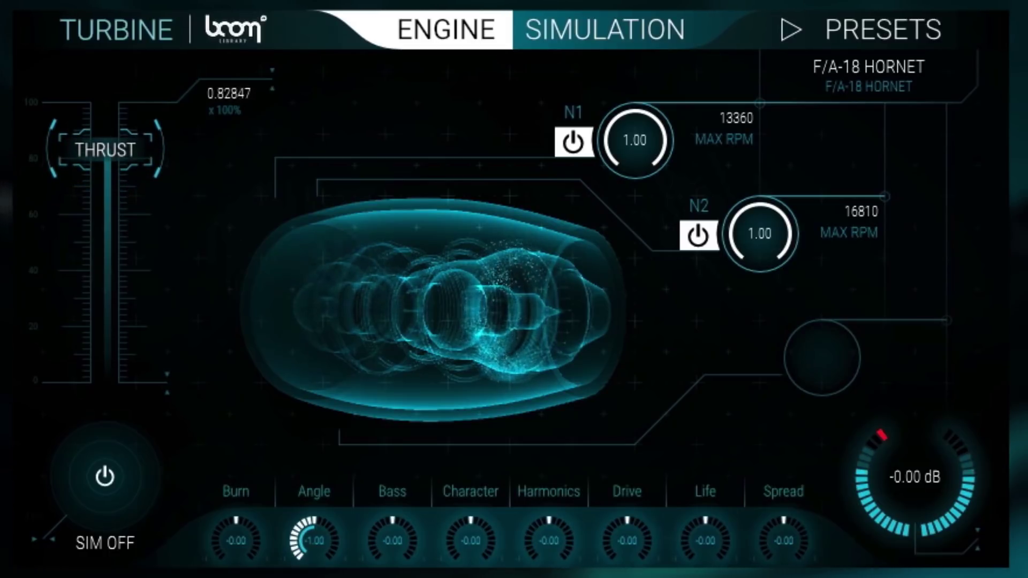
drag(315, 541, 313, 199)
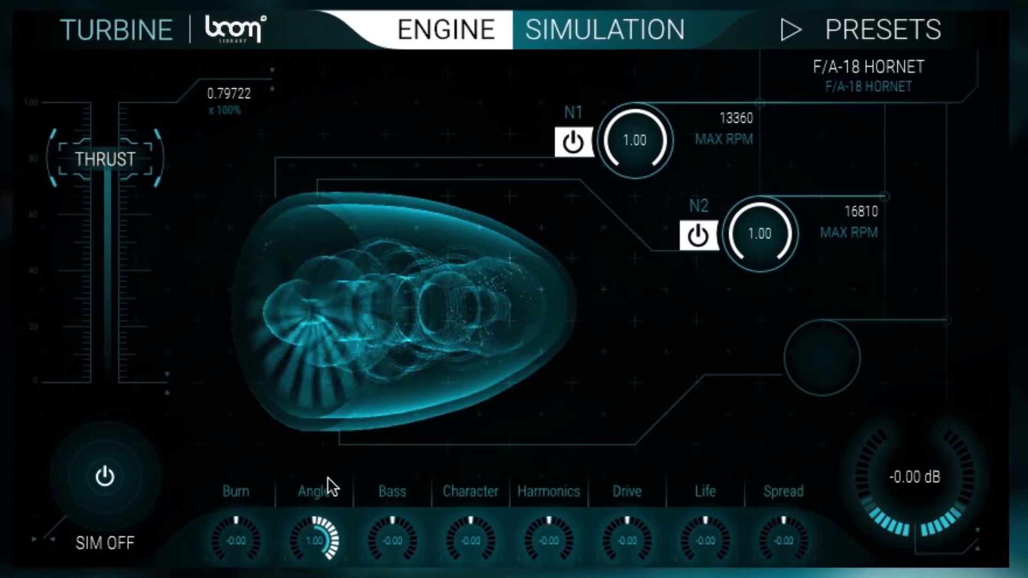
double_click(316, 542)
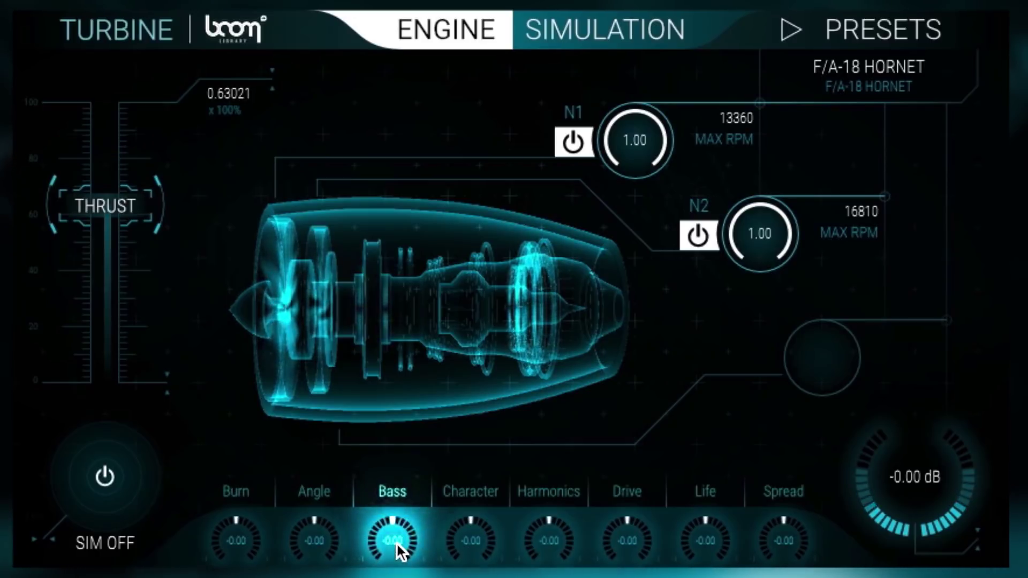
Raise the Bass control to 1.00, sweep it down, and reset it to its default
drag(396, 542, 404, 160)
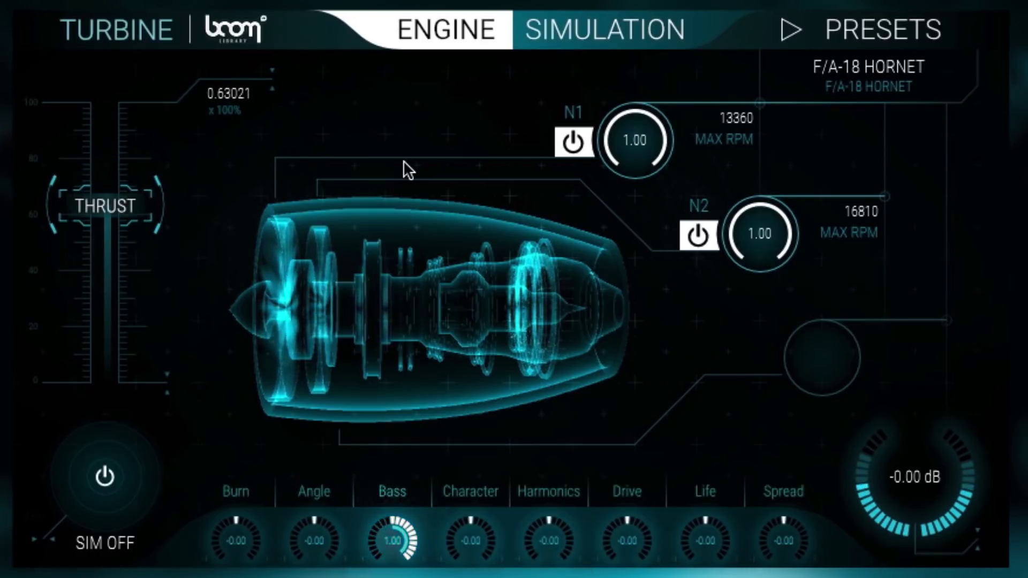
drag(394, 543, 393, 572)
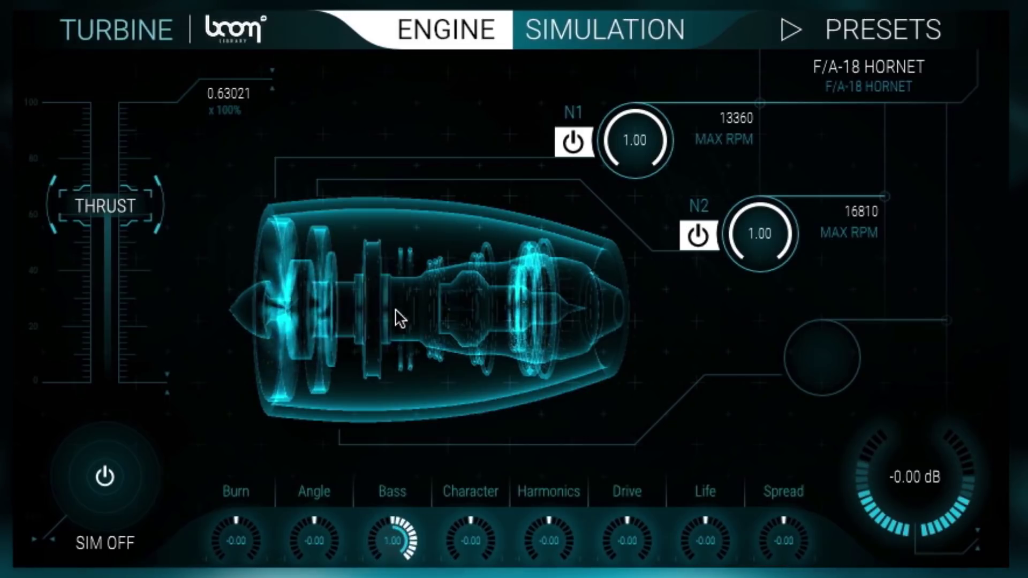
double_click(393, 542)
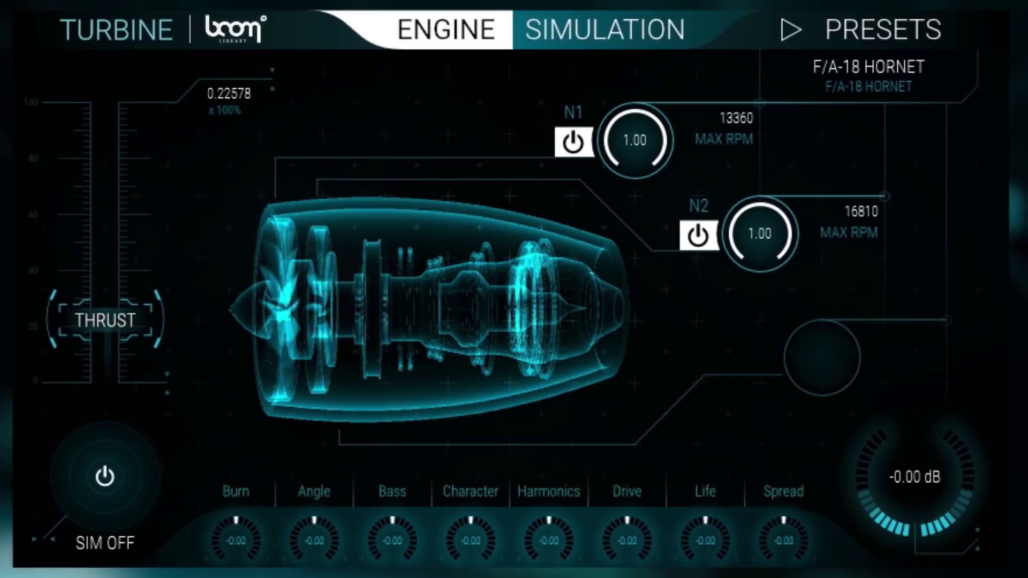
Raise the Character control to 1.00, sweep it down, and reset it to its default
drag(458, 550, 451, 291)
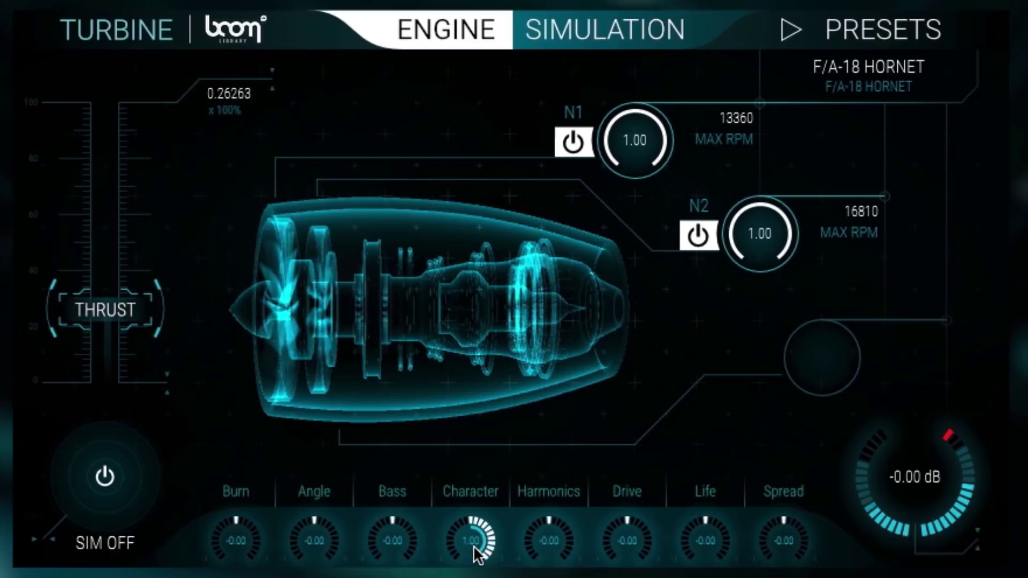
drag(471, 535, 471, 577)
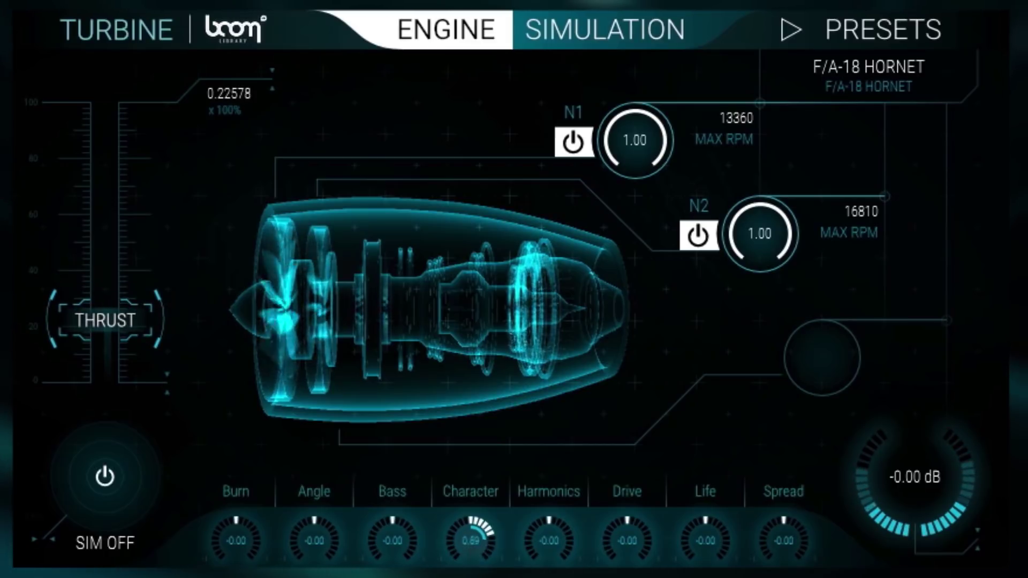
double_click(471, 541)
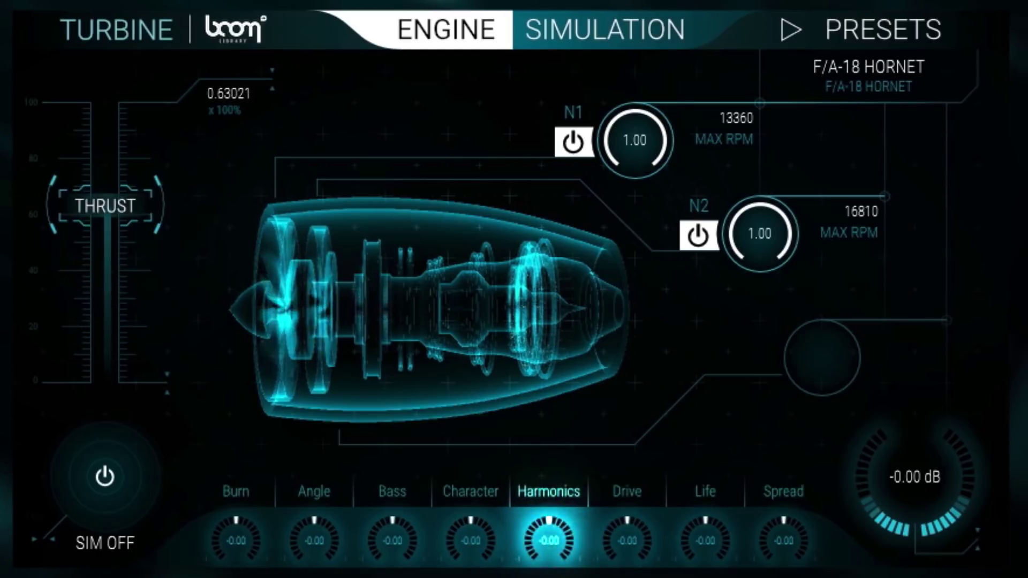
Sweep Harmonics between 1.00 and -1.00, first with Angle at 1.00 and again with Angle reset, and return Harmonics to its default
drag(320, 557, 321, 362)
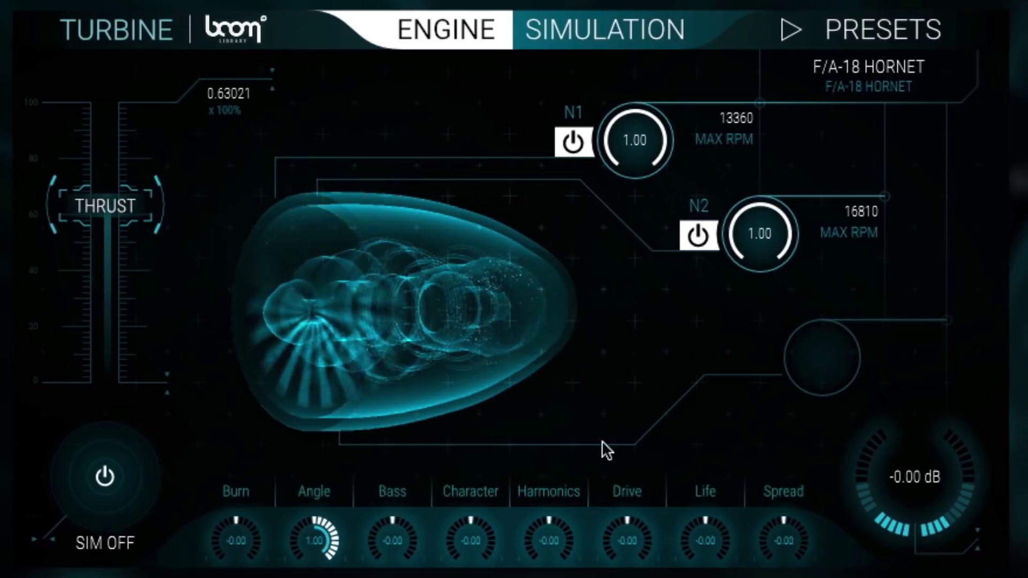
drag(551, 539, 542, 369)
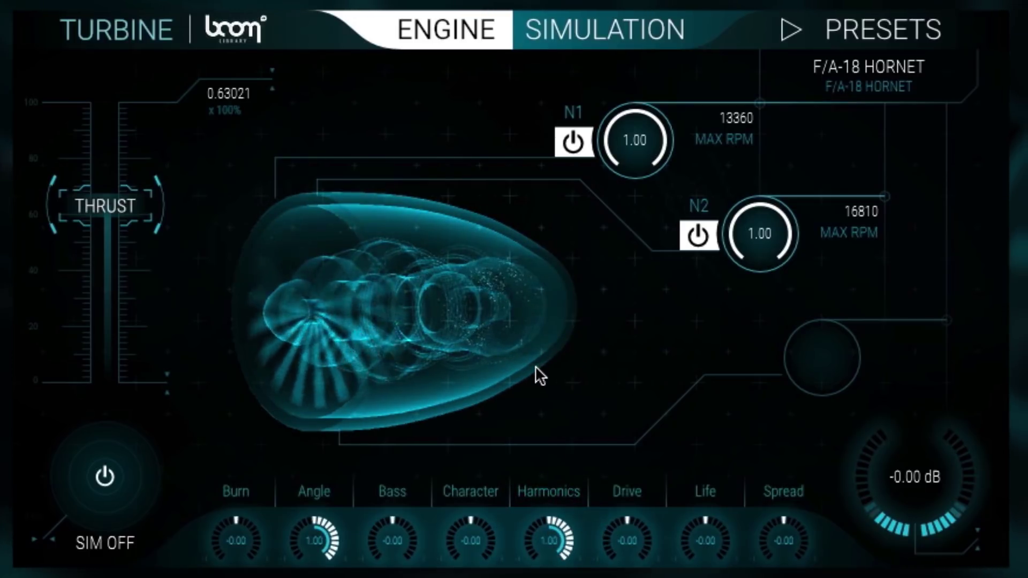
drag(556, 538, 552, 575)
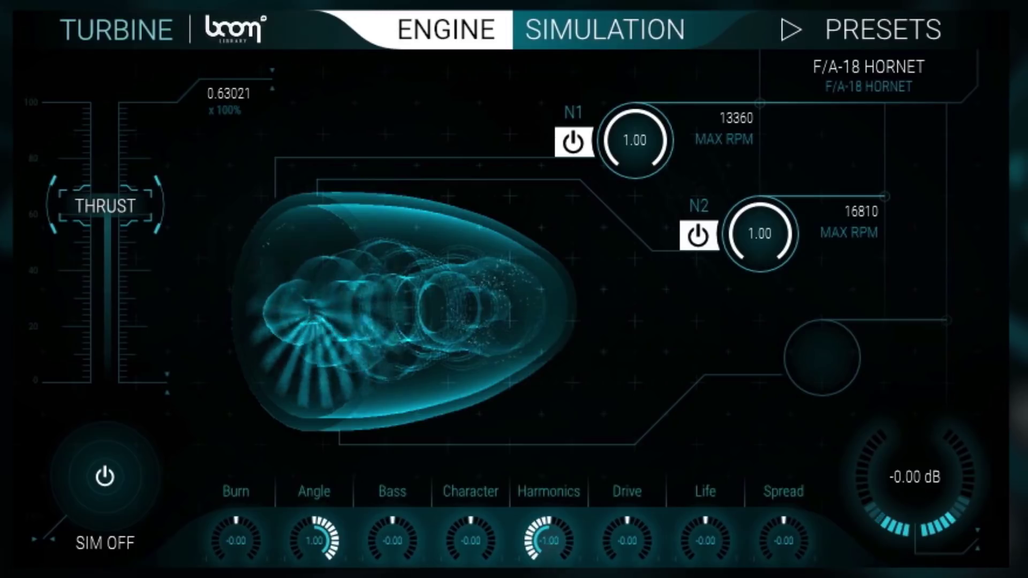
double_click(334, 545)
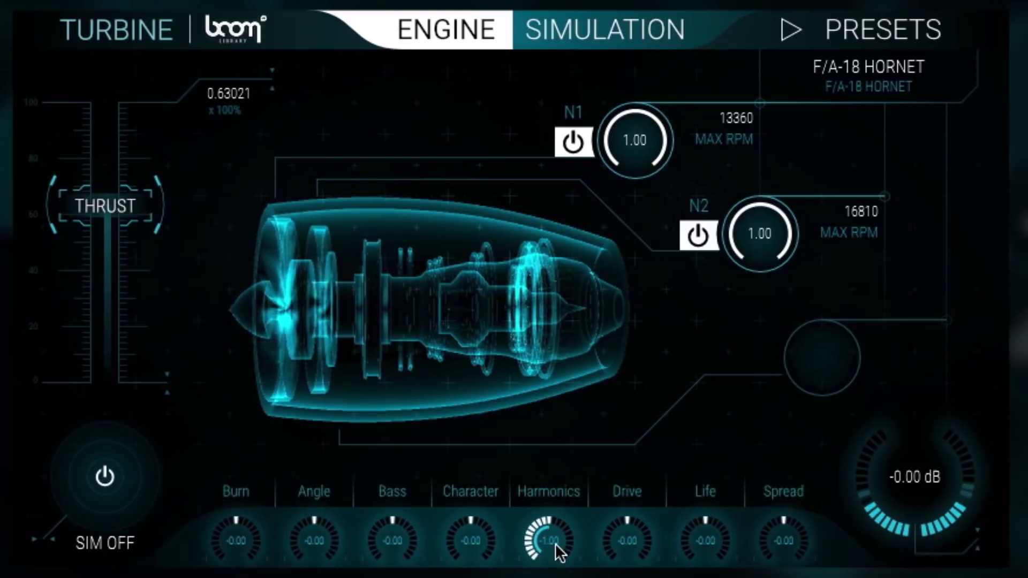
drag(553, 537, 558, 165)
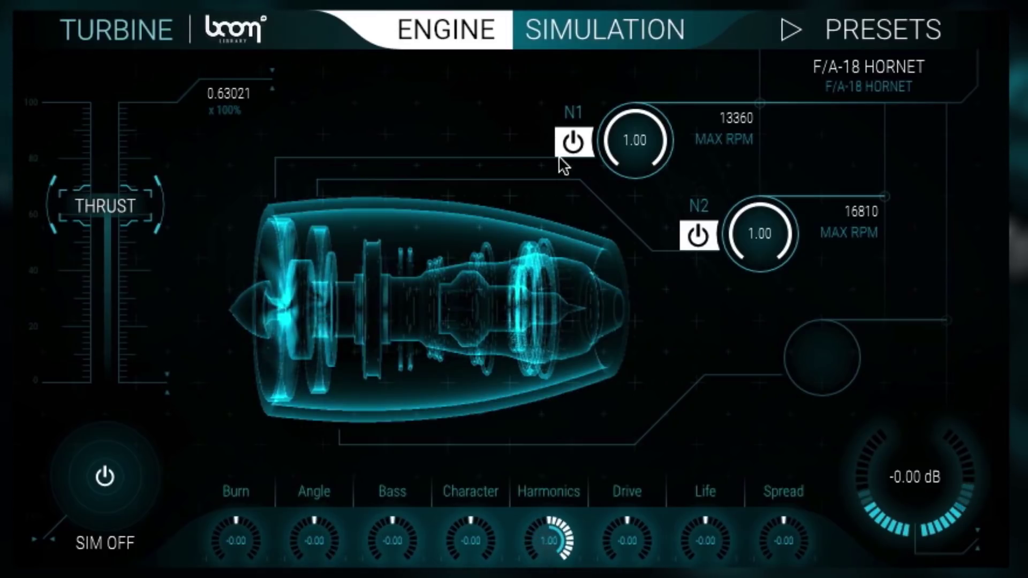
double_click(553, 543)
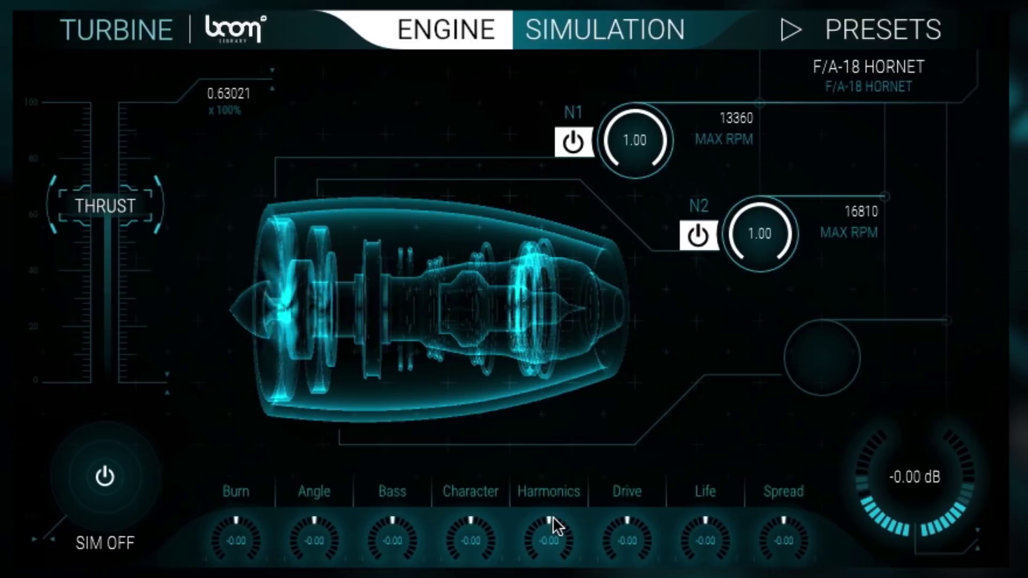
Raise the Drive control to 1.00 and reset it to its default
drag(615, 531, 628, 211)
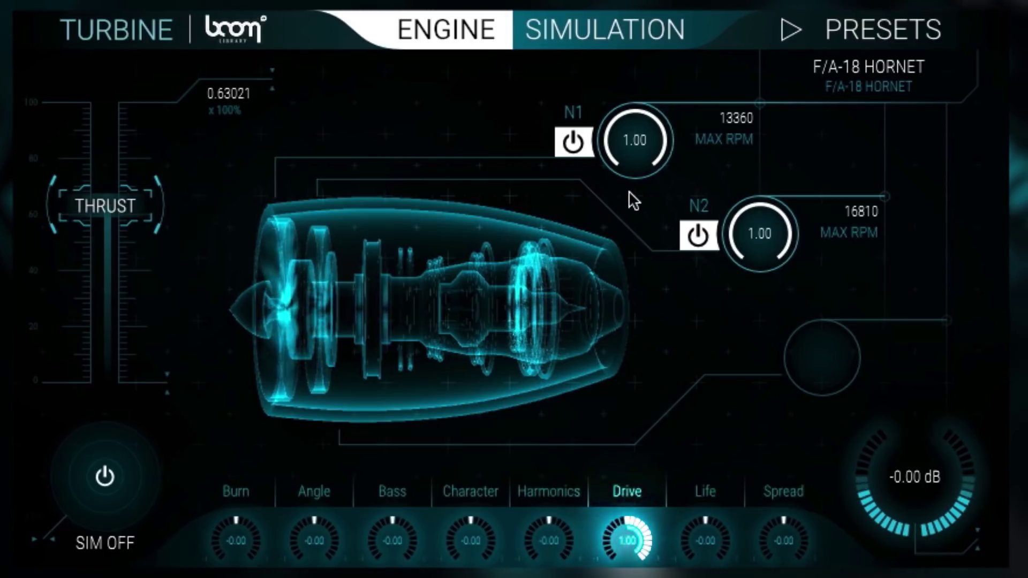
drag(624, 498, 632, 179)
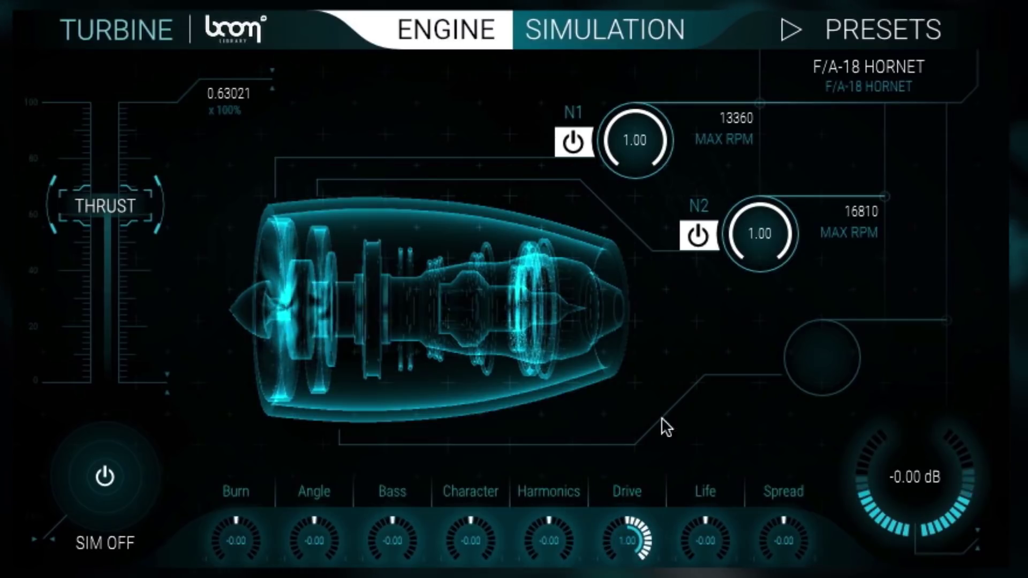
double_click(625, 542)
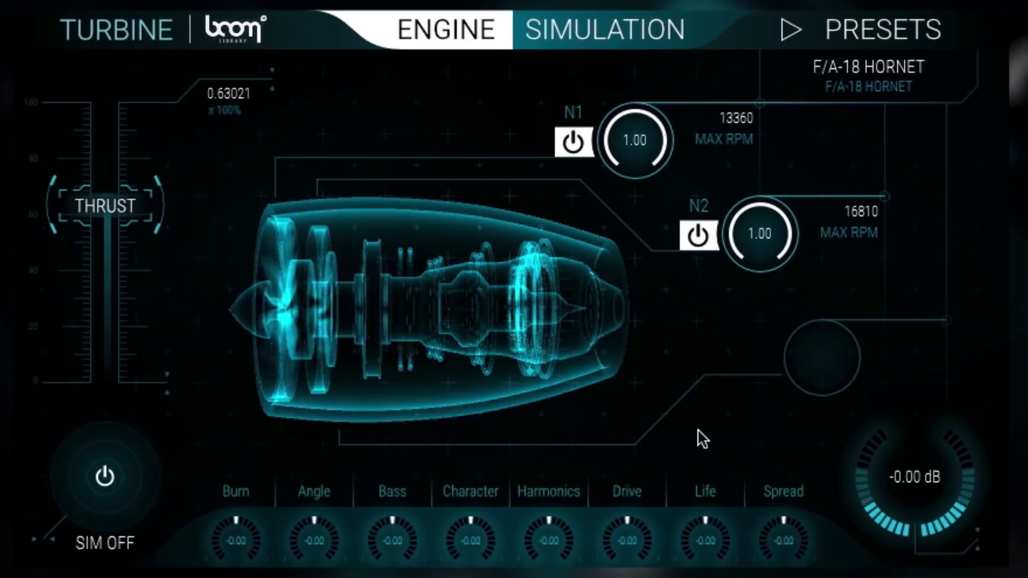
Turn up the Life control, raise Spread to 1.00, and turn Spread back down
drag(705, 542, 689, 214)
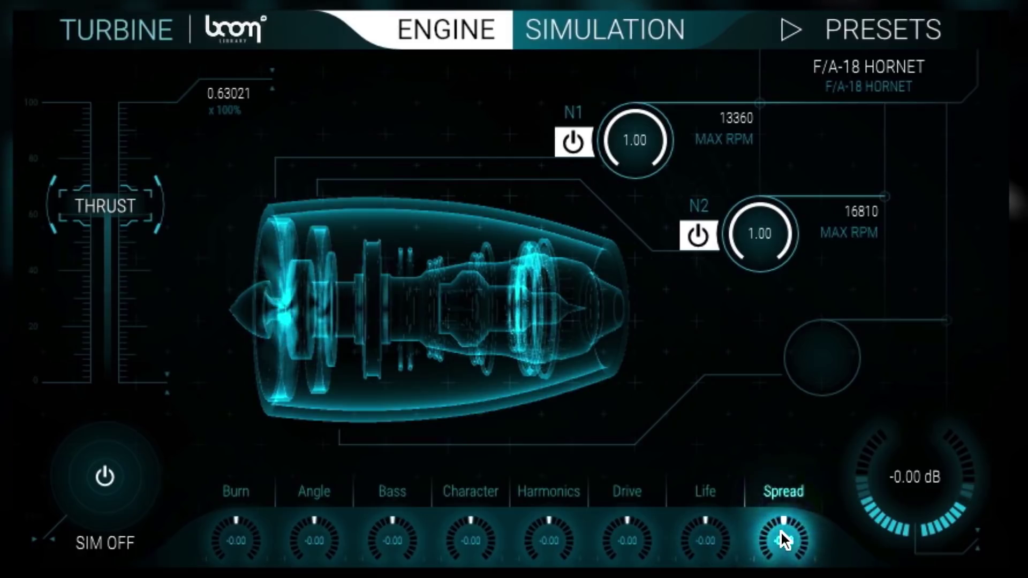
drag(783, 543, 784, 412)
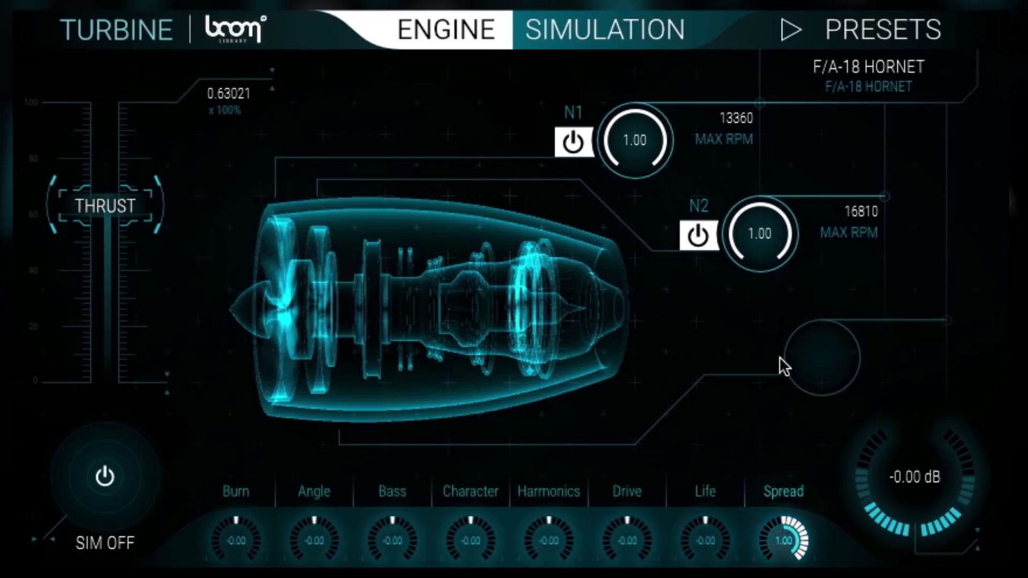
drag(783, 538, 768, 568)
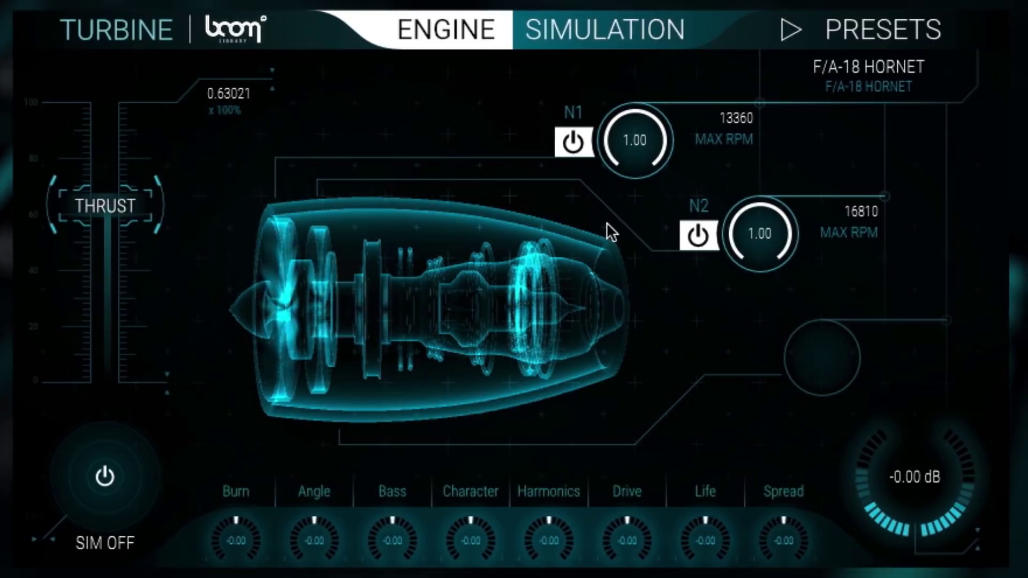
Toggle the N1 and N2 engine stages off and on, and lower their levels to 0.77 for N1 and 0.93 for N2
click(706, 238)
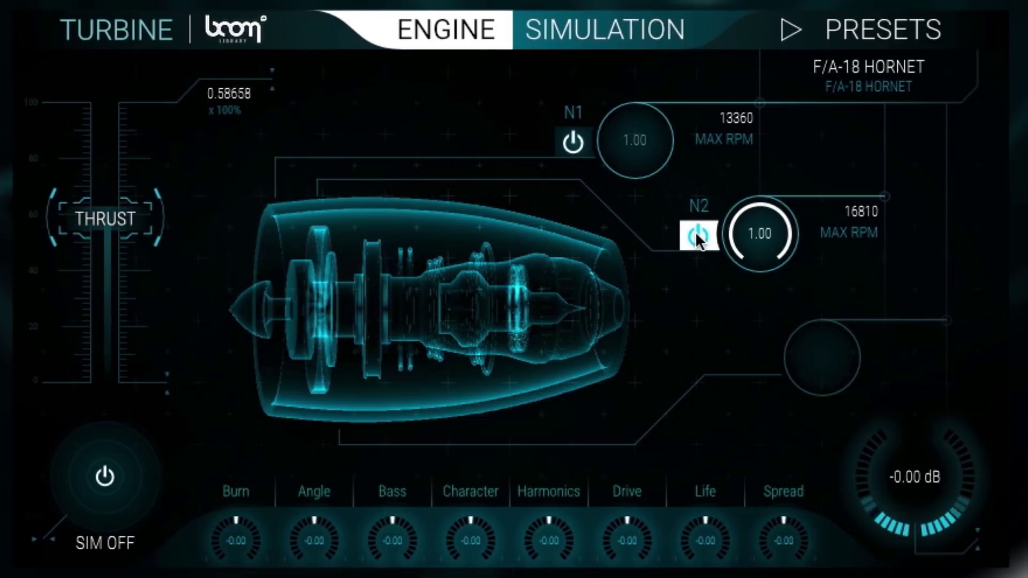
click(575, 142)
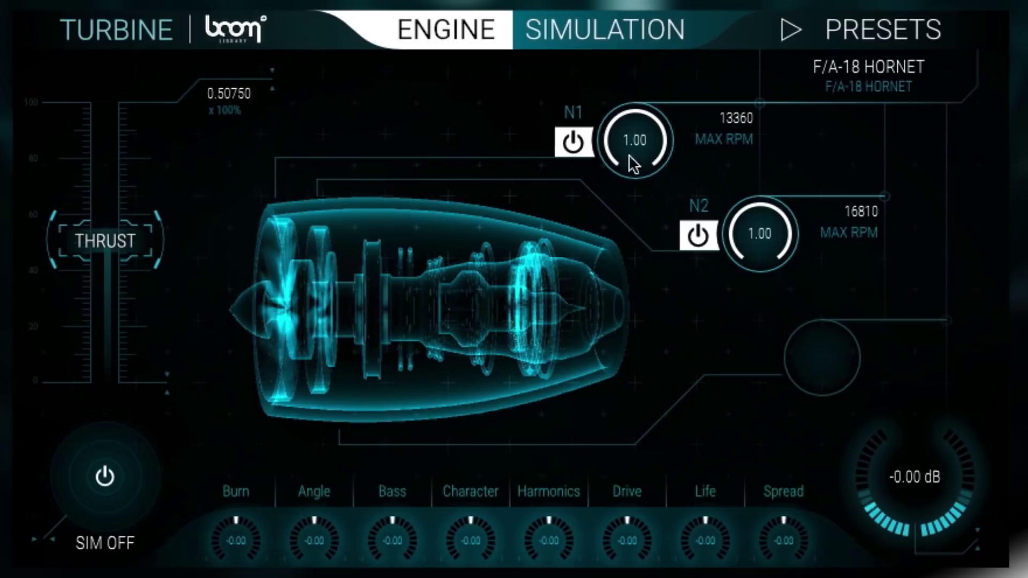
drag(624, 298, 619, 348)
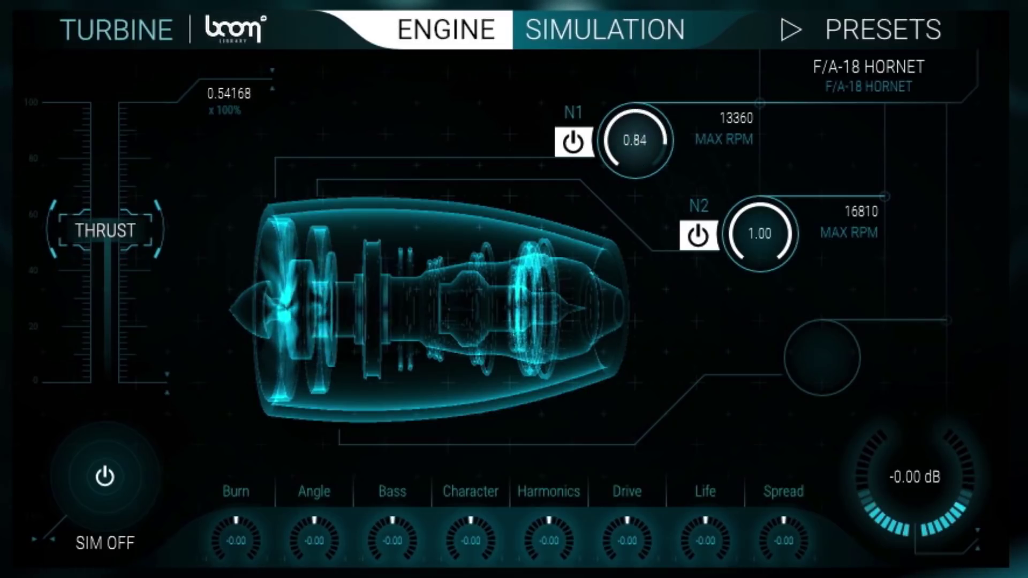
drag(768, 385, 752, 243)
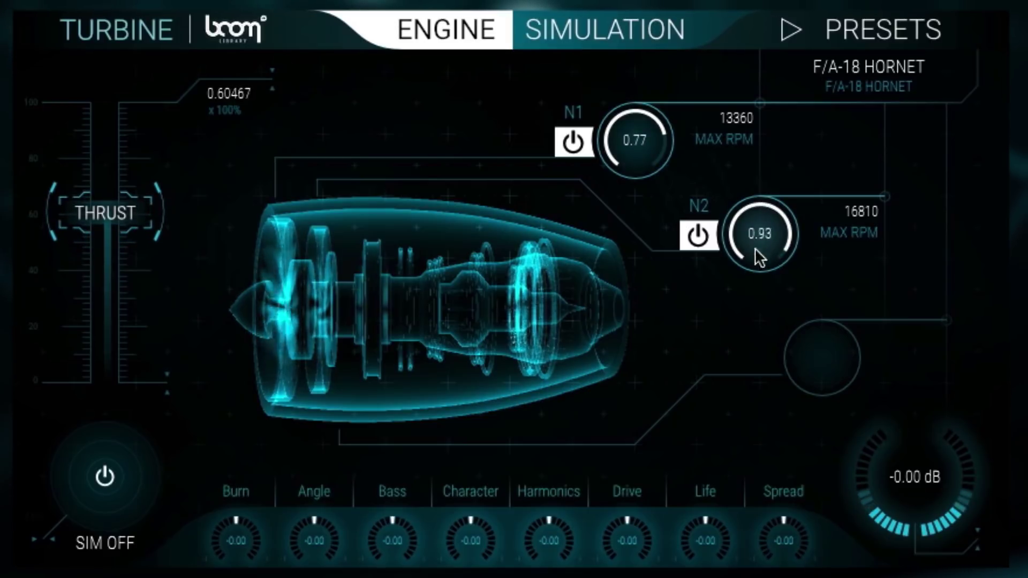
Lower the N2 level to 0.22, and raise both the N2 and N1 levels to 1.00
drag(773, 411, 771, 446)
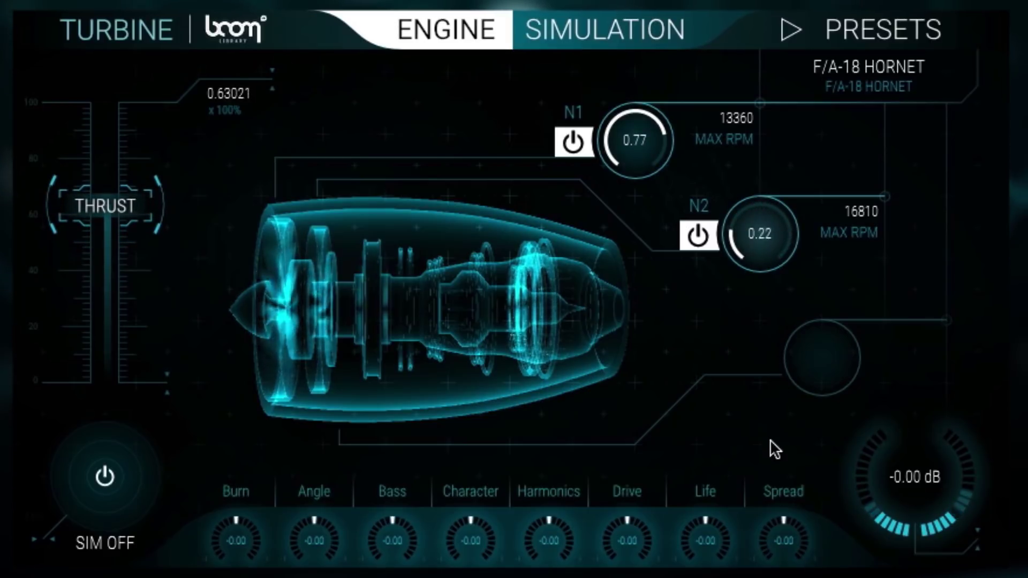
drag(760, 283, 737, 175)
drag(664, 128, 616, 59)
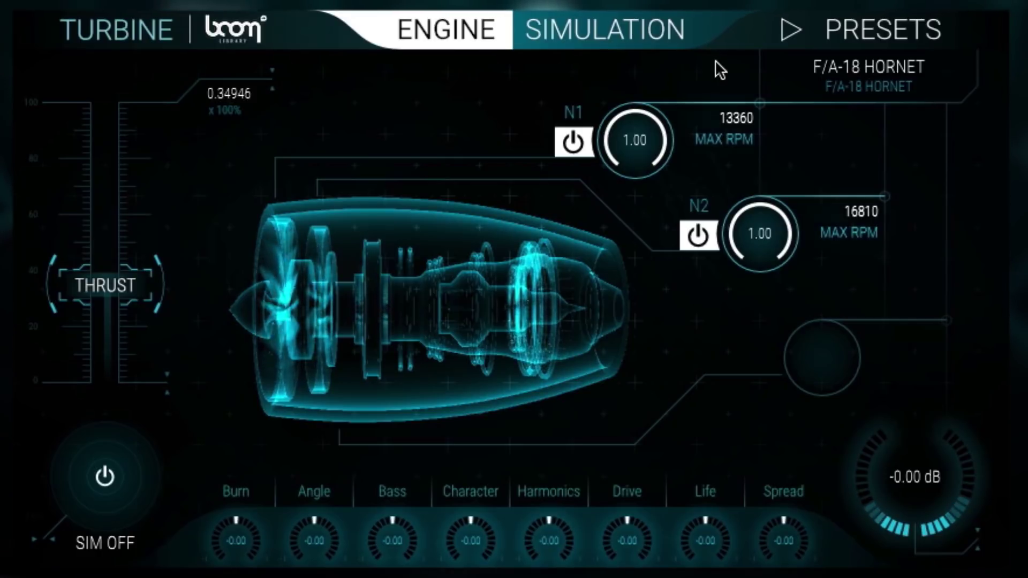
Set the max RPM to 25000 for N1 and 21000 for N2, and return both to their defaults
double_click(737, 119)
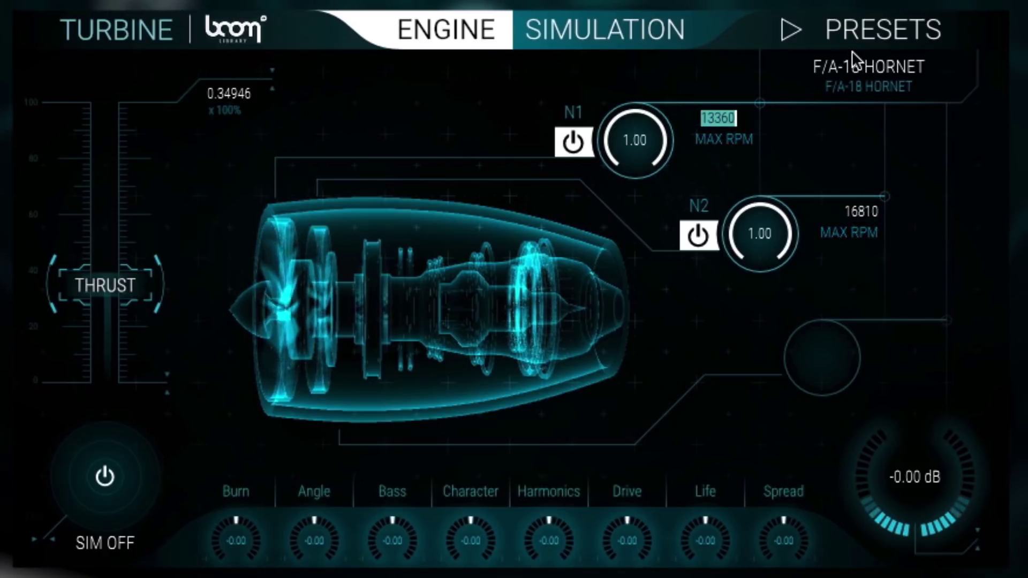
text(25000)
key(Return)
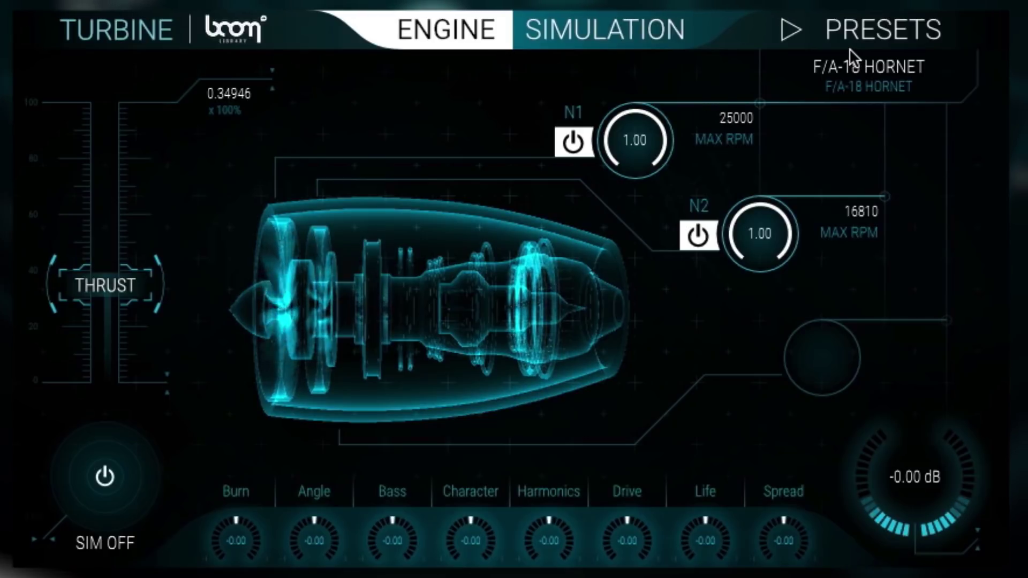
click(843, 194)
text(21000)
key(Return)
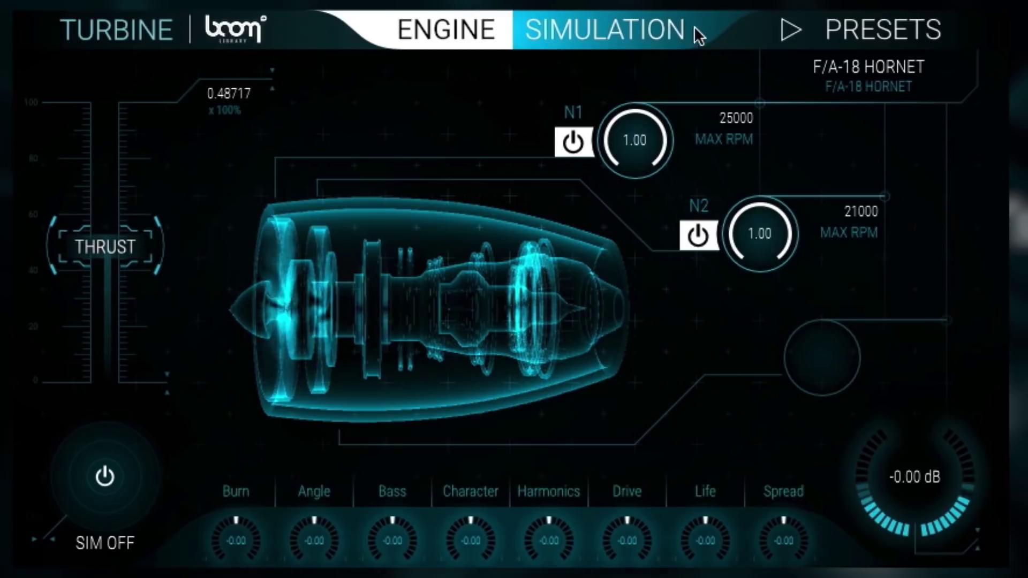
scroll(747, 115, down, 5)
scroll(868, 214, down, 3)
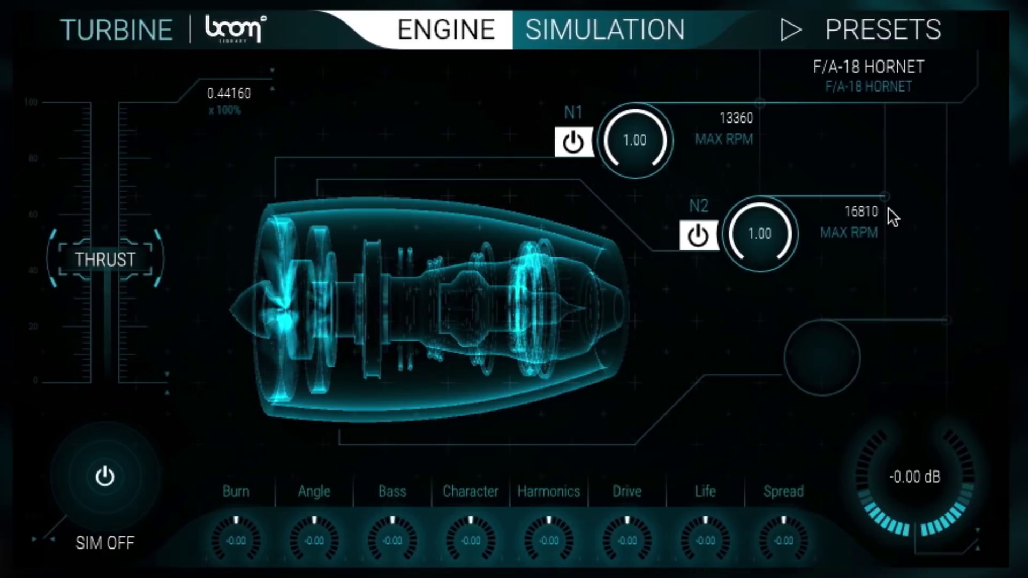
Set the max RPM to 550 for N1 and 750 for N2, and raise Angle to 0.57
double_click(731, 114)
key(BackSpace)
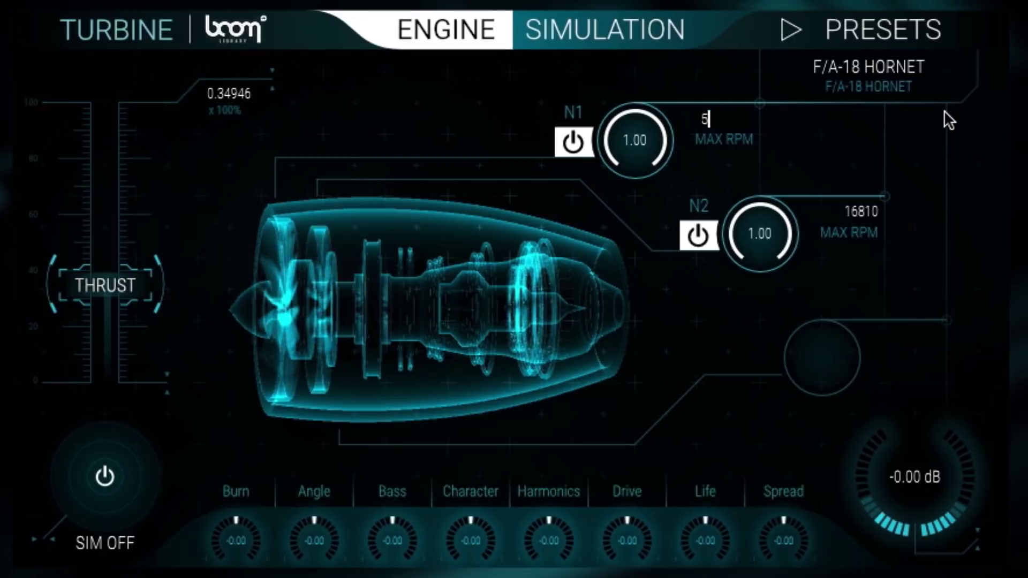
text(550)
key(Return)
double_click(857, 212)
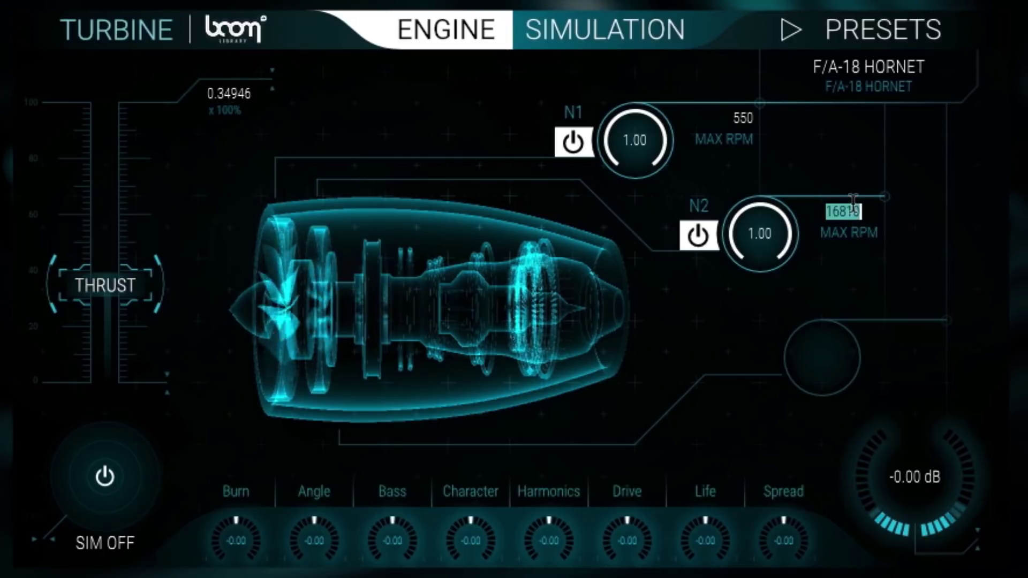
text(750)
key(Return)
drag(321, 490, 330, 437)
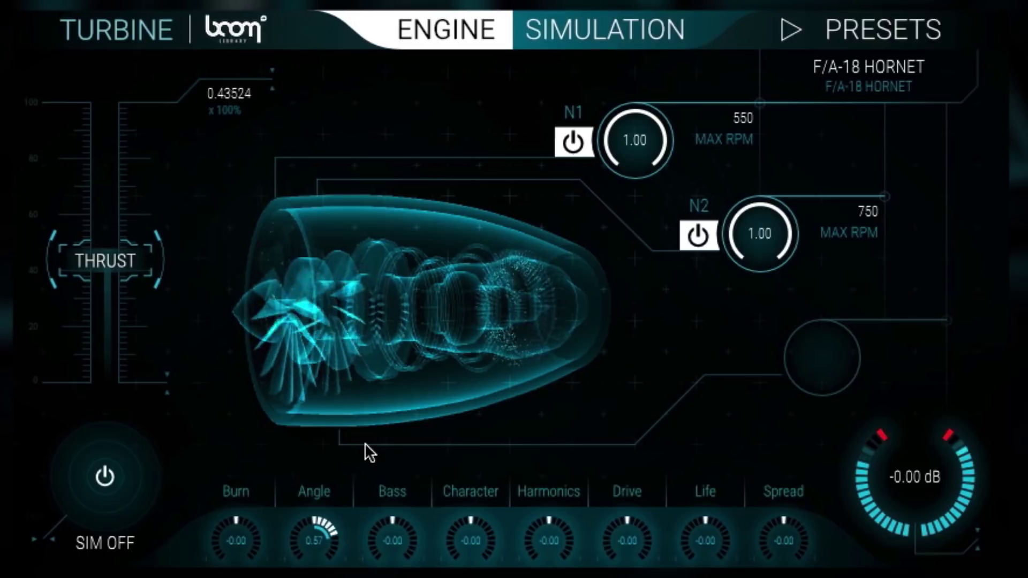
Try 24000 as N2's max RPM, and return both max RPM values and Angle to their defaults
click(864, 208)
text(24000)
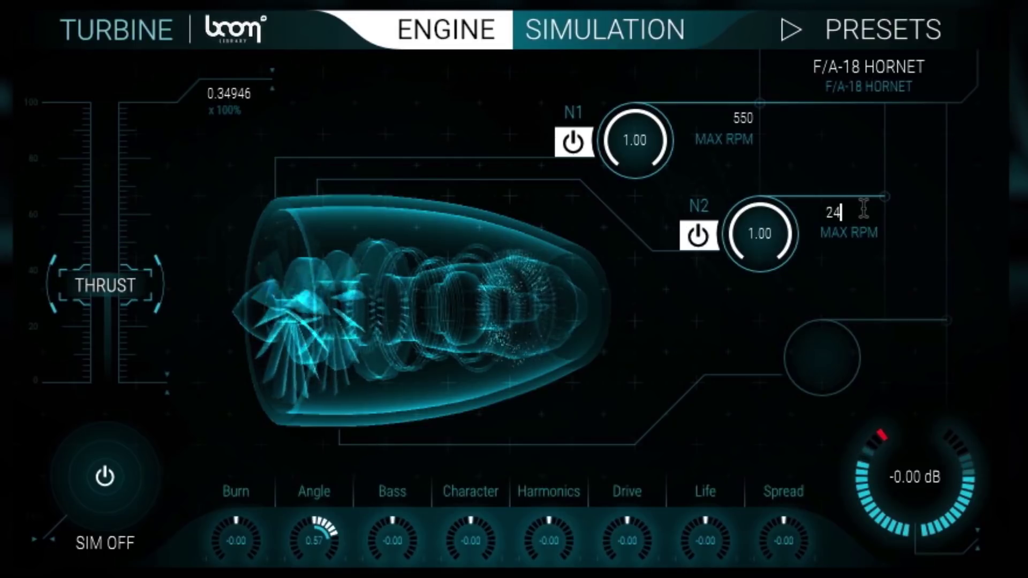
key(Return)
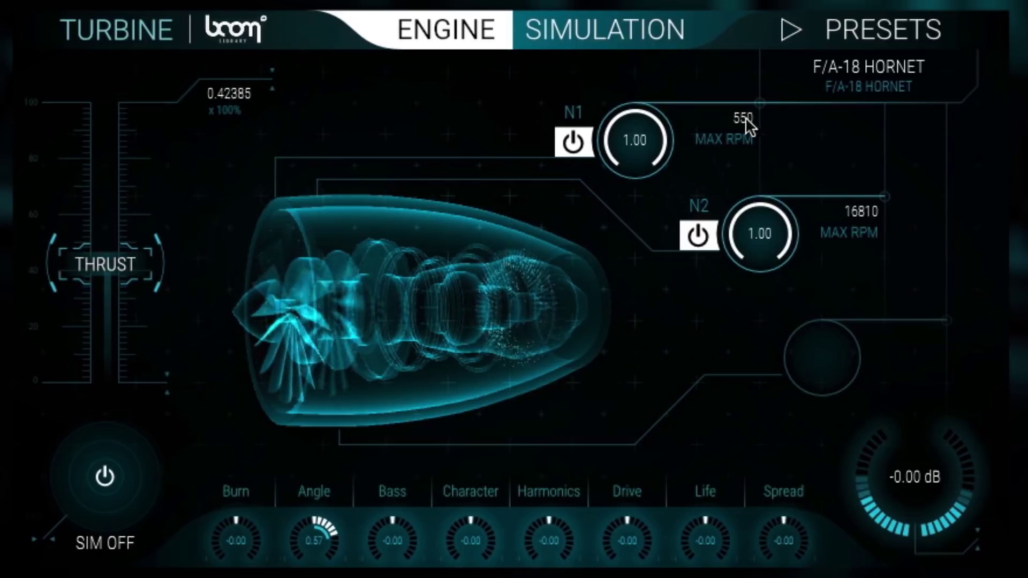
double_click(314, 544)
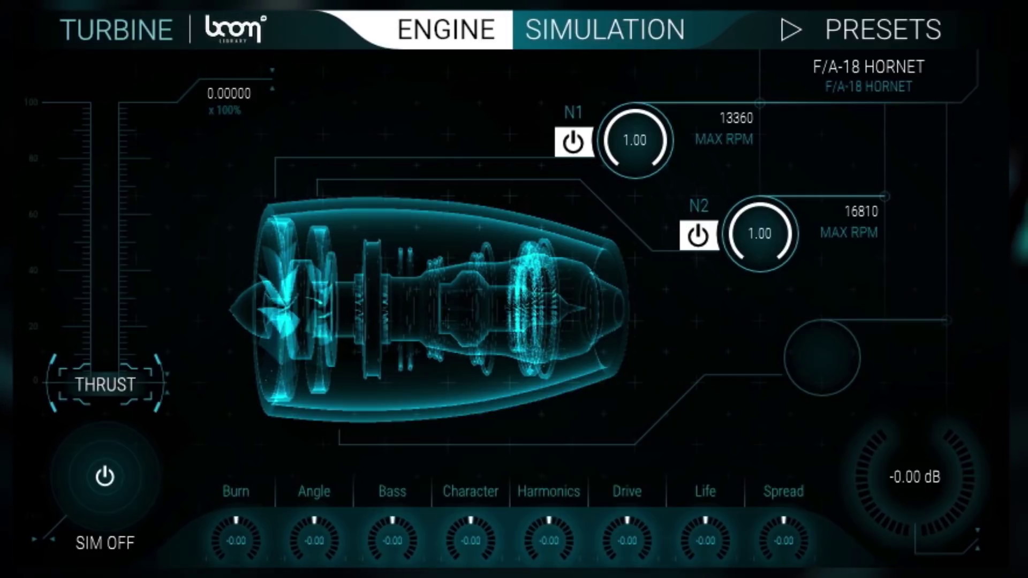
Load the F-104 Starfighter preset from the Military Fighter category and return to the Engine page
click(875, 34)
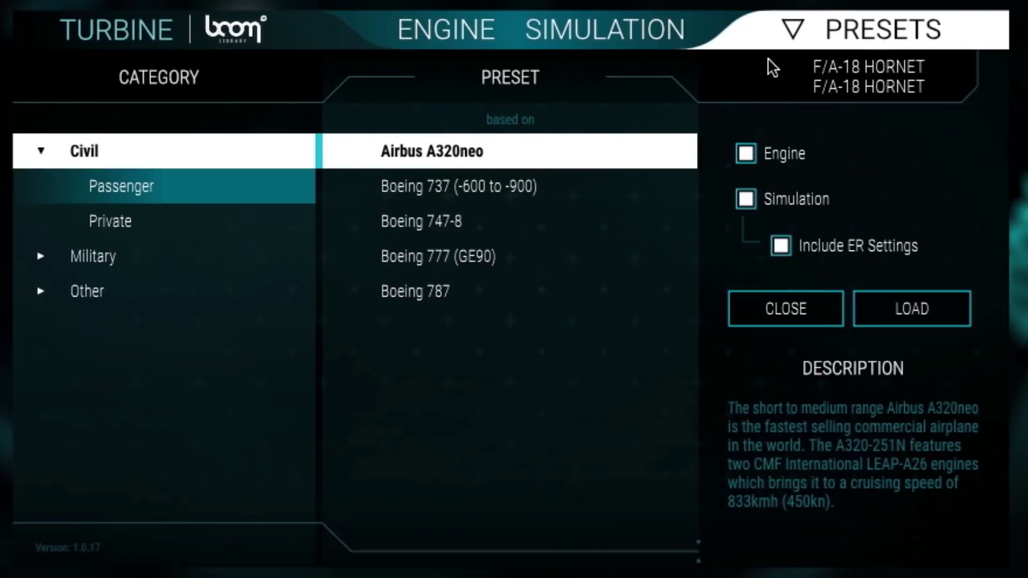
click(108, 253)
click(141, 255)
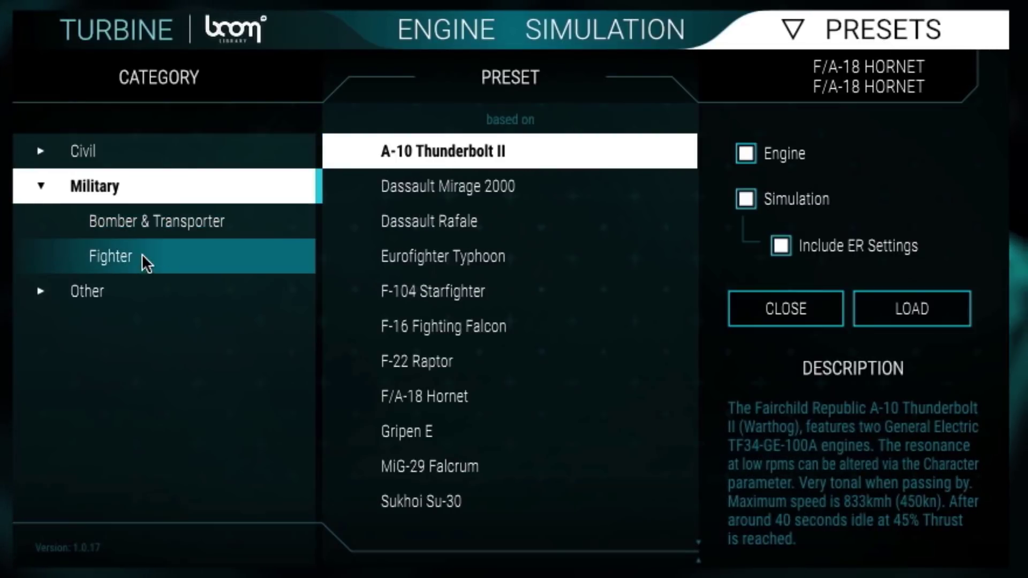
click(442, 289)
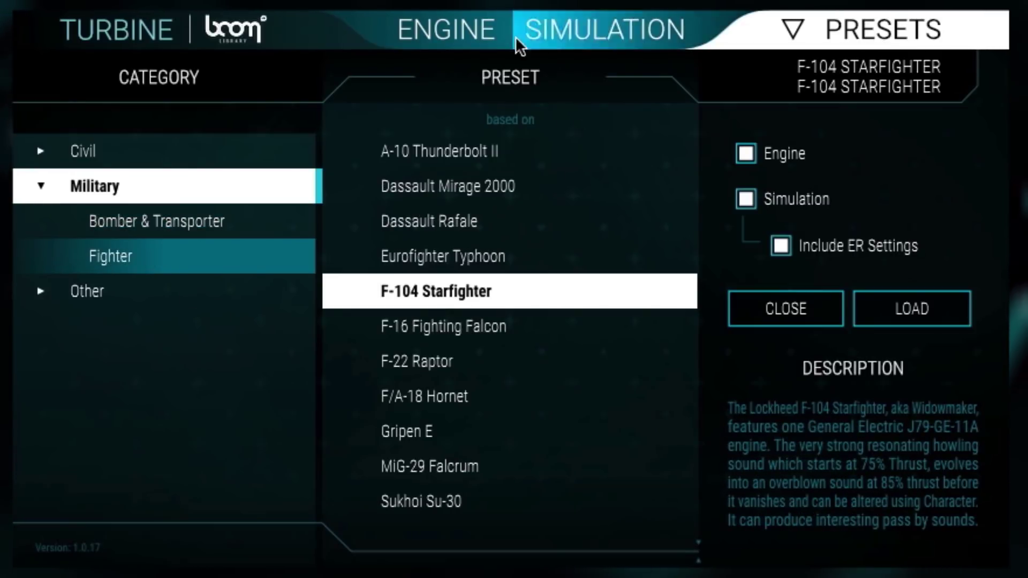
click(455, 28)
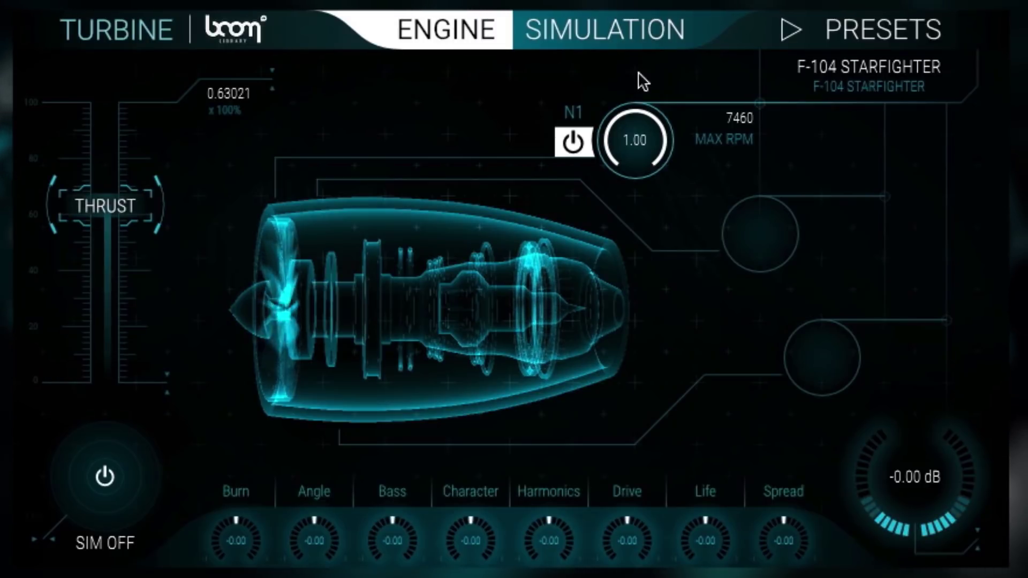
Try 16000 and 1600 as N1's max RPM, and reset it to its default
double_click(717, 114)
text(16000)
key(Return)
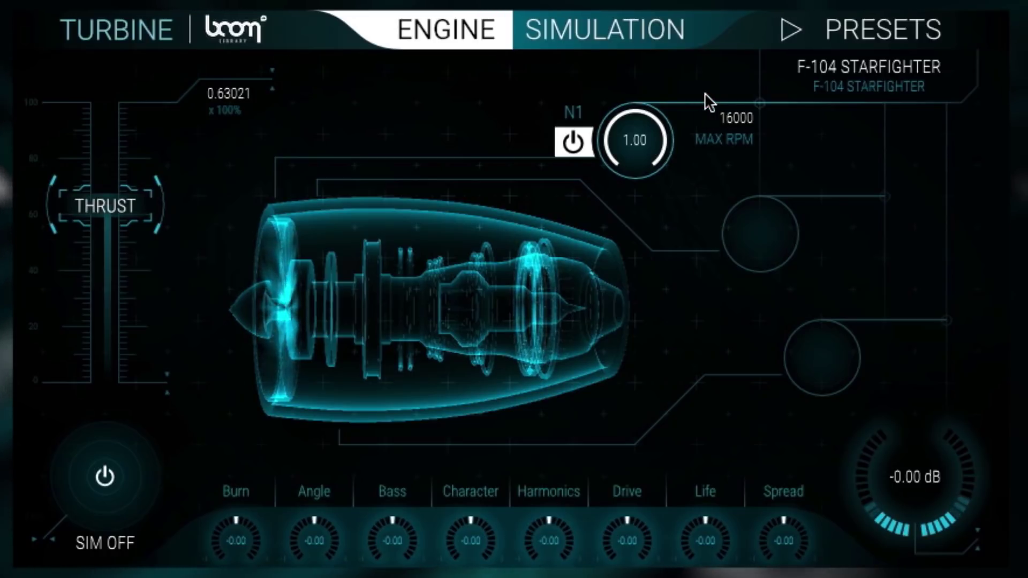
double_click(723, 117)
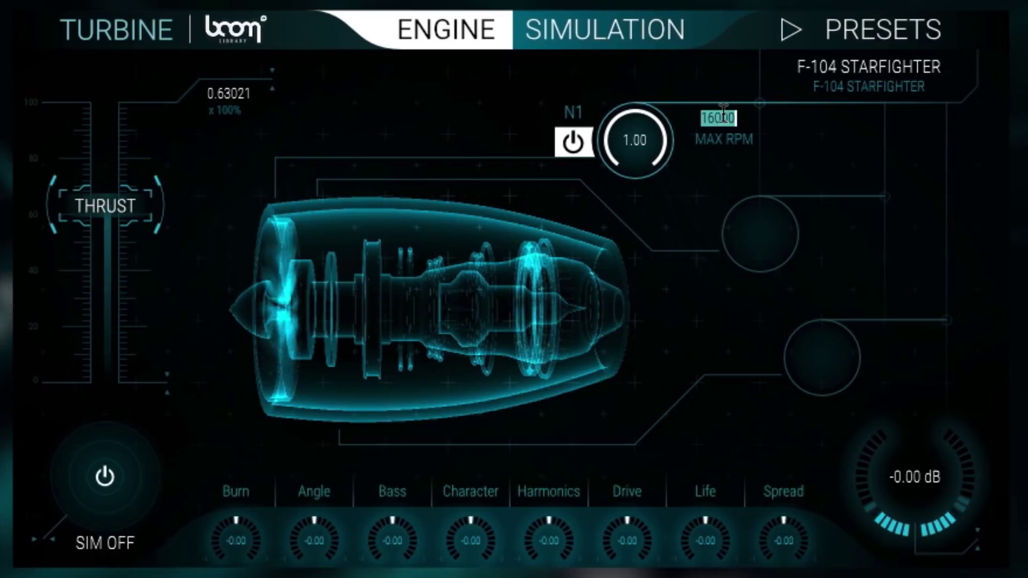
text(1600)
key(Return)
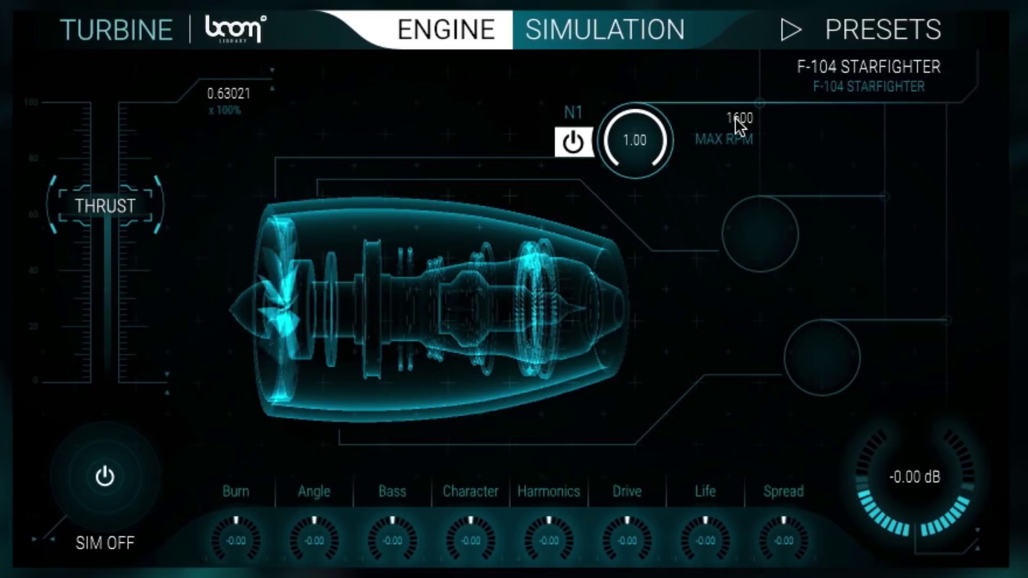
alt+click(736, 119)
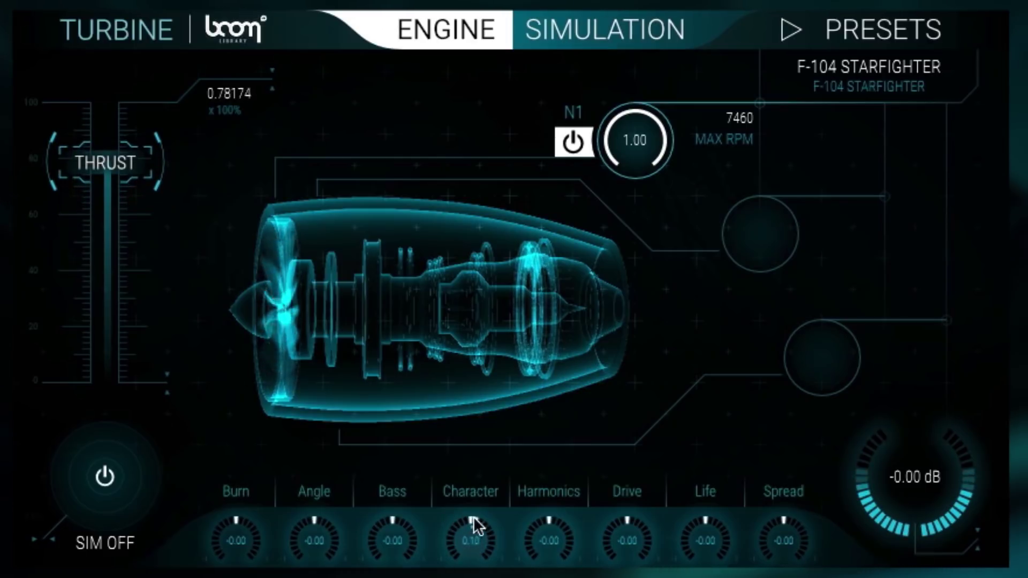
Sweep Character between 0.79 and 0.42, and return it to its default
double_click(471, 537)
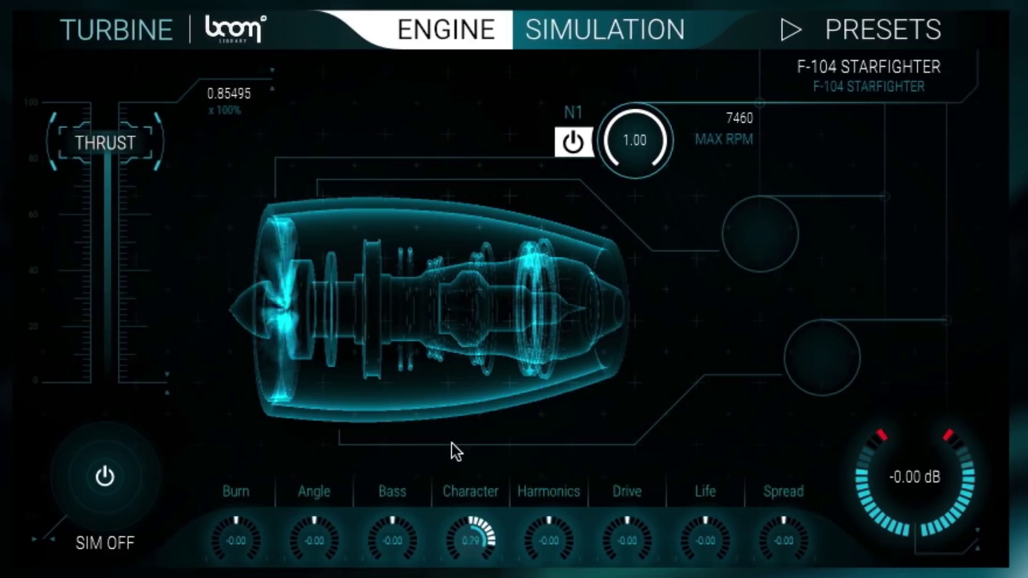
drag(466, 509, 468, 481)
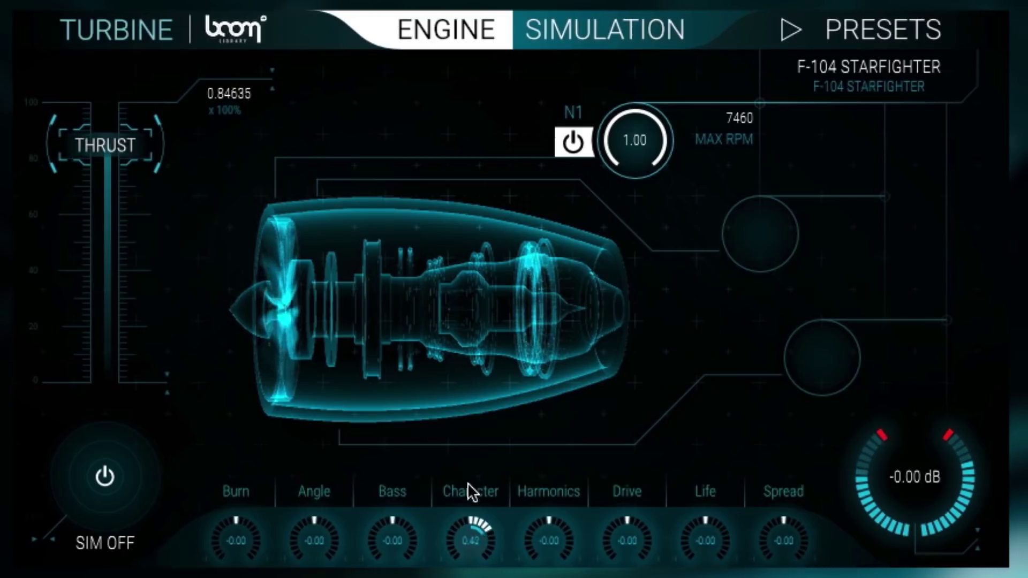
drag(471, 550, 471, 577)
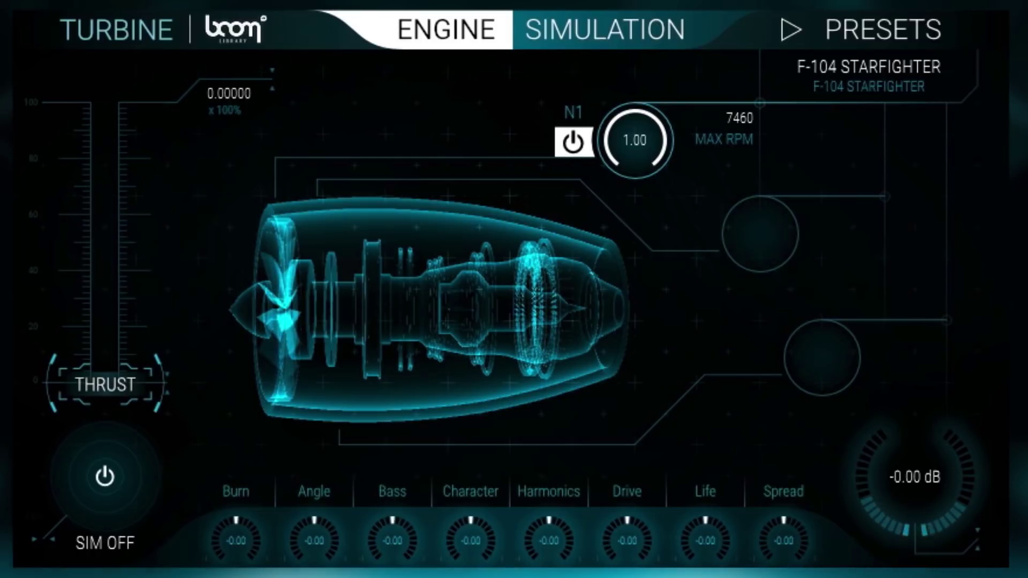
Load the Nuclear Power Plant preset from the Other Industrial category and return to the Engine page
click(866, 35)
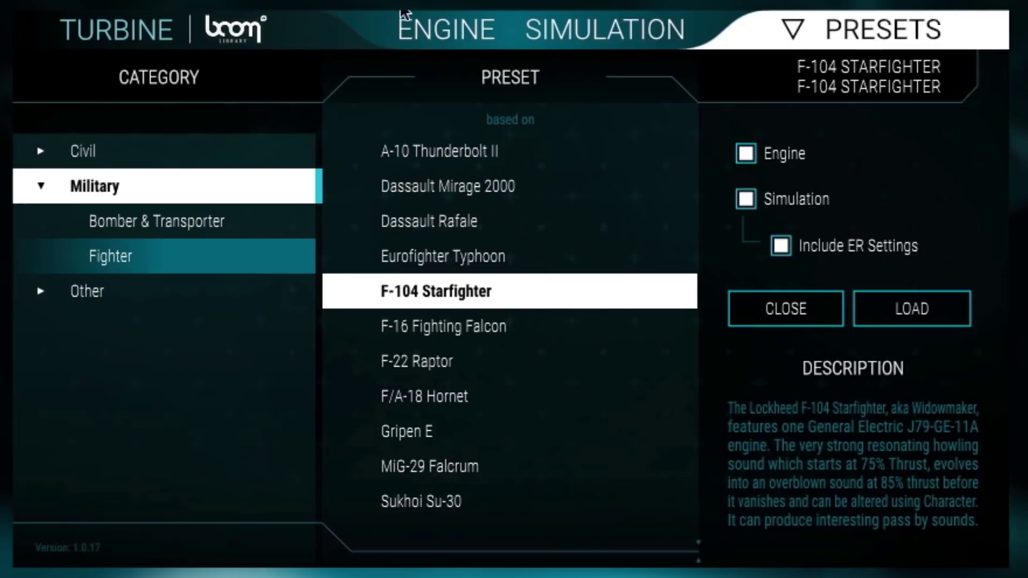
click(109, 298)
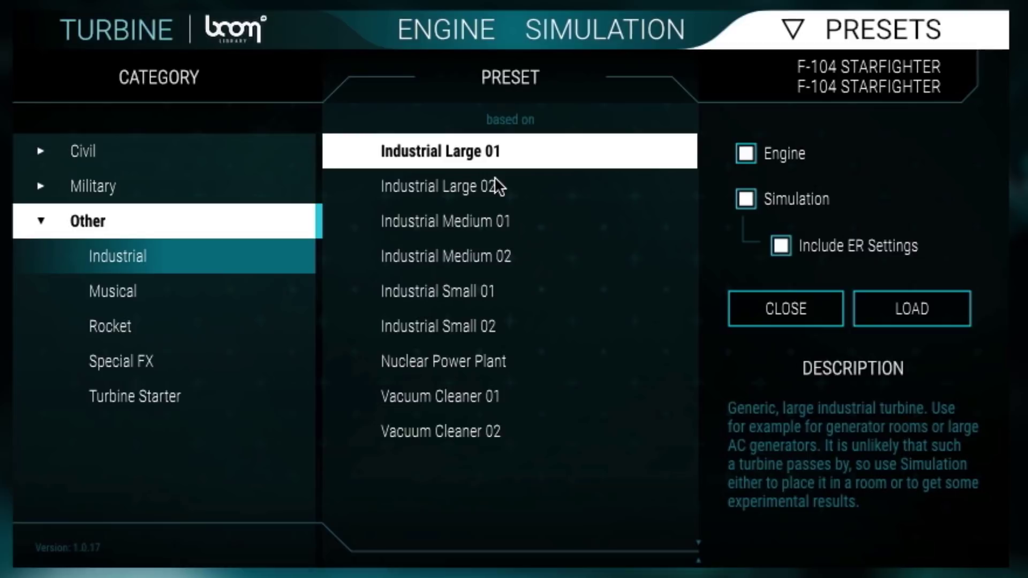
double_click(468, 355)
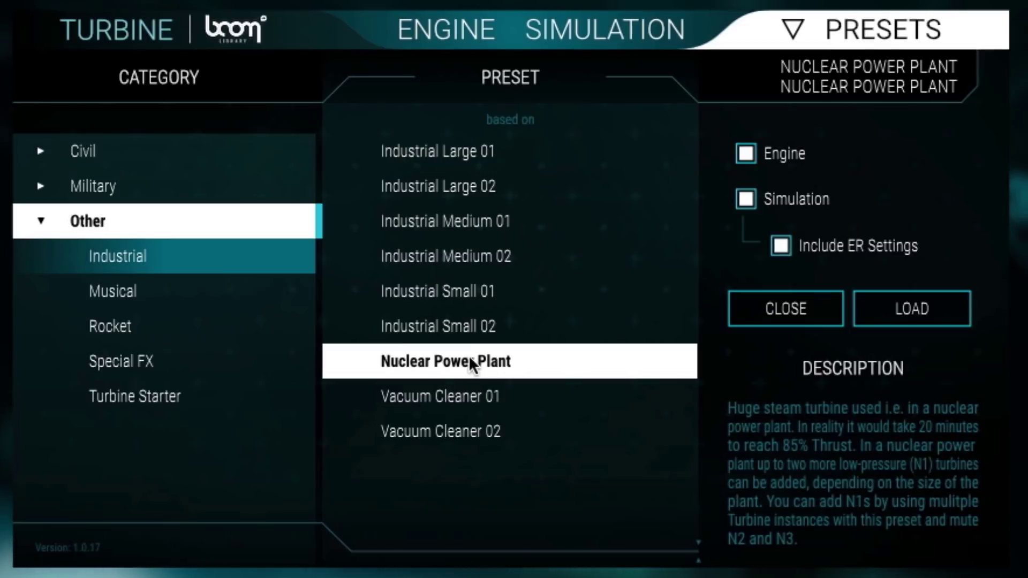
click(464, 34)
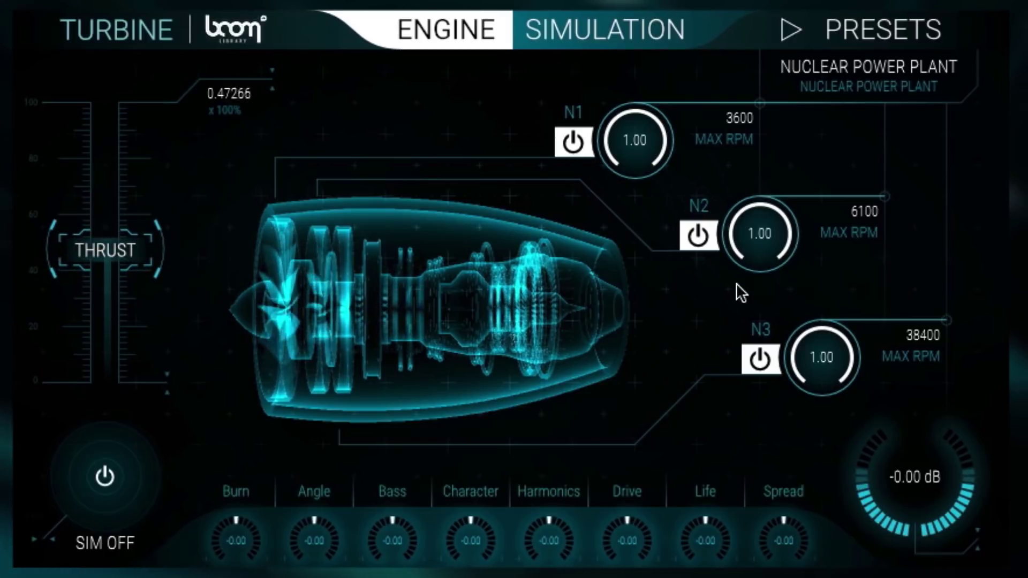
Turn off the N1 and N2 stages so only N3 runs, and raise Angle to 0.36
click(572, 142)
click(698, 235)
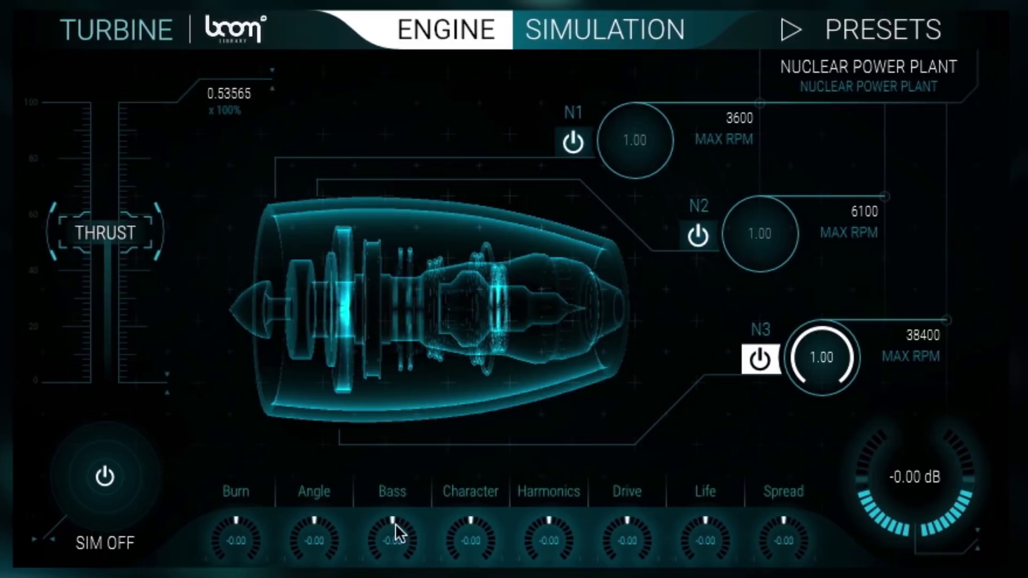
drag(324, 509, 326, 473)
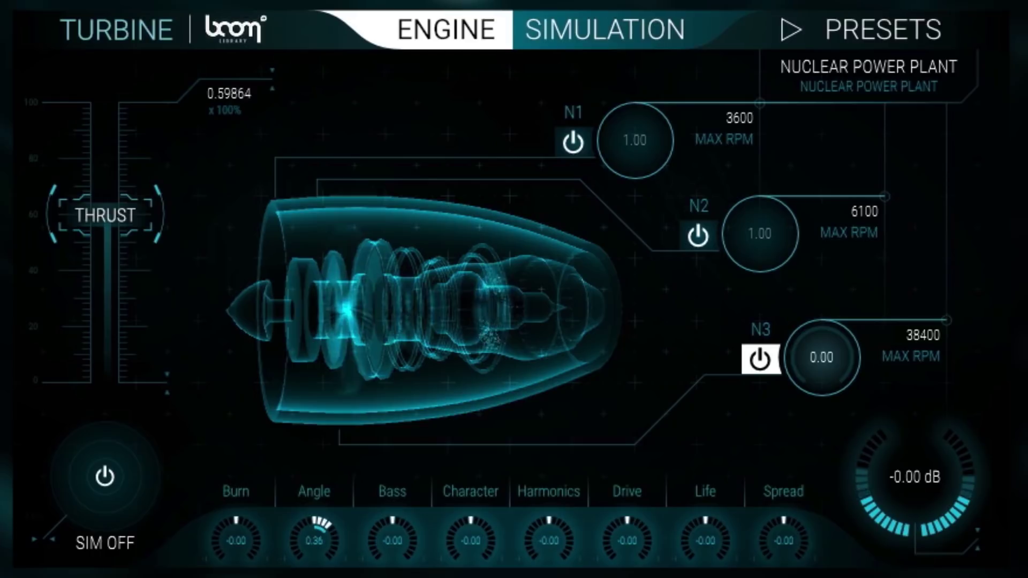
Set N3's max RPM to 150, and return it to its default
double_click(917, 334)
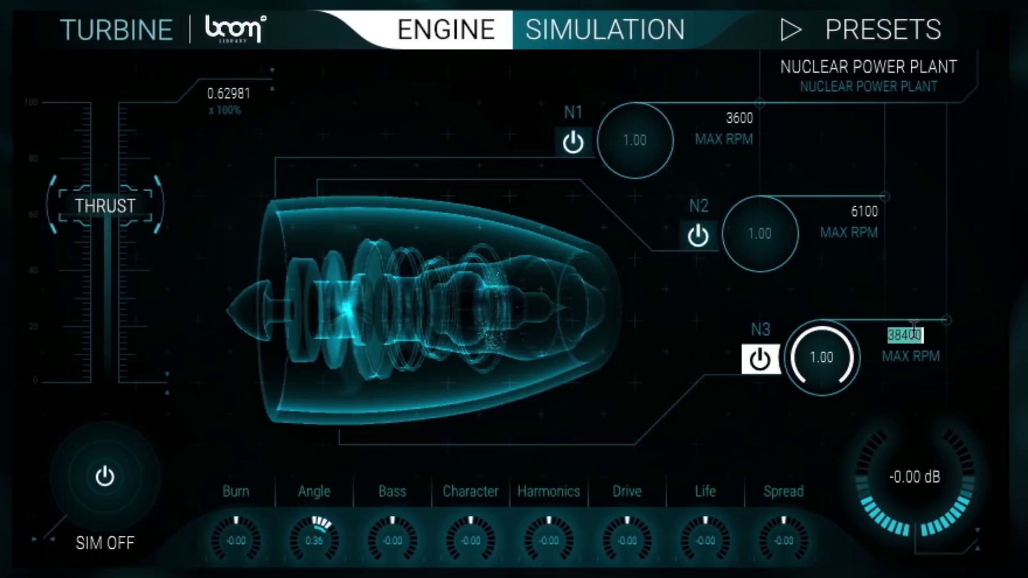
text(150)
key(Return)
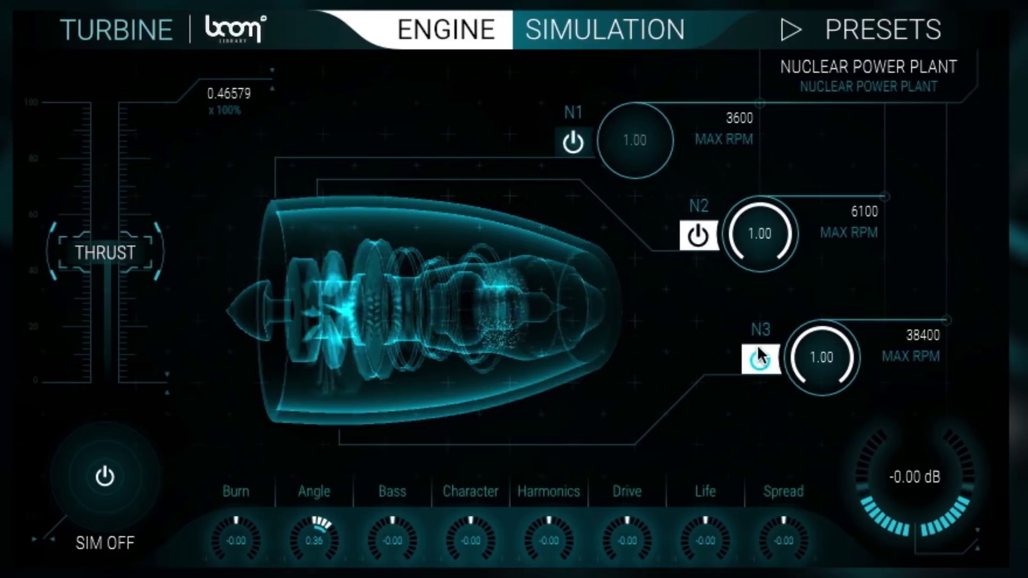
Run the N1 stage alone with N2 and N3 off, and switch N2 and N3 back on
click(570, 138)
click(698, 236)
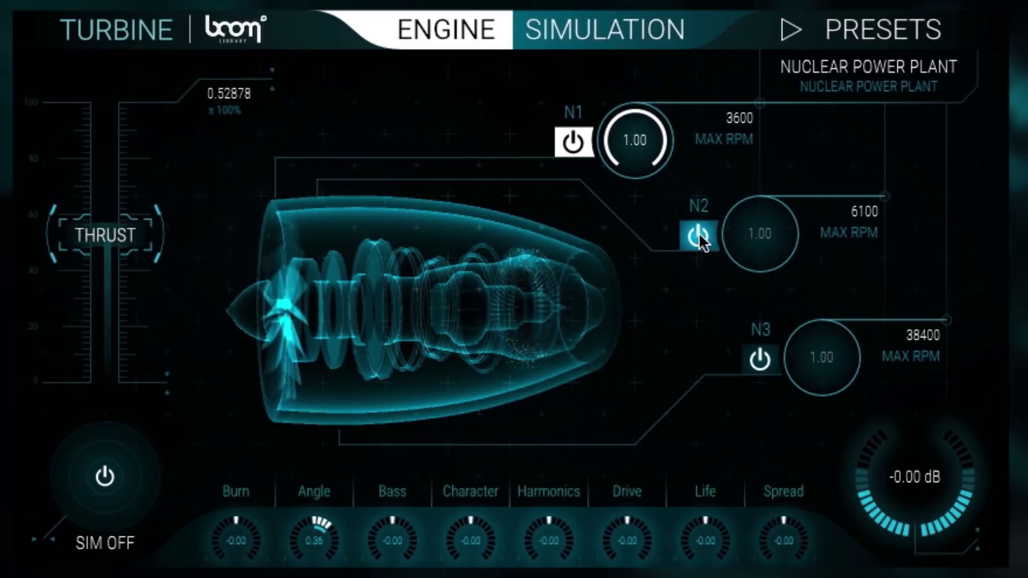
click(698, 237)
click(759, 360)
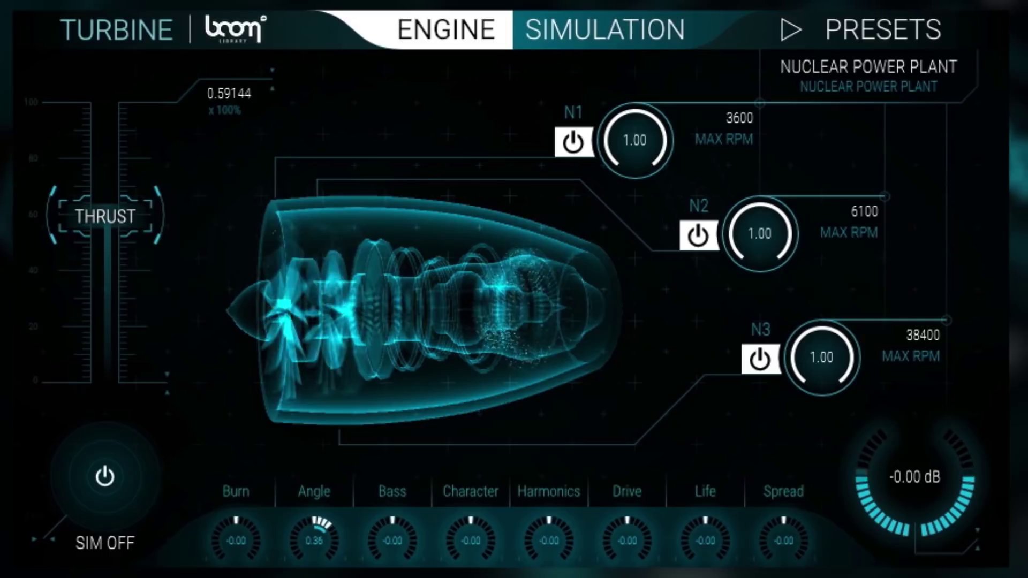
Reduce Thrust to about 0.45 with all three engine stages running at level 1.00
drag(617, 127, 625, 310)
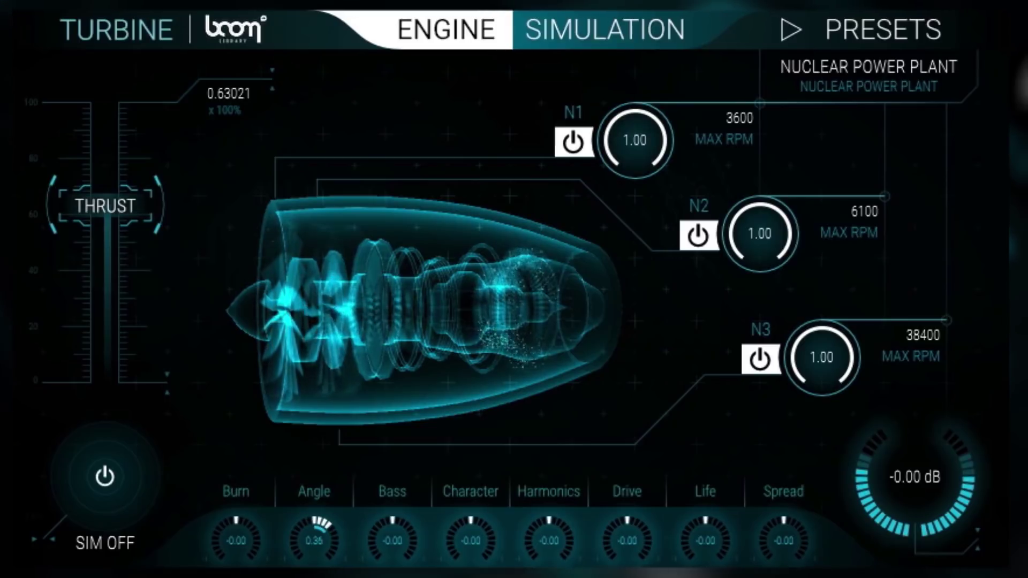
drag(105, 206, 105, 256)
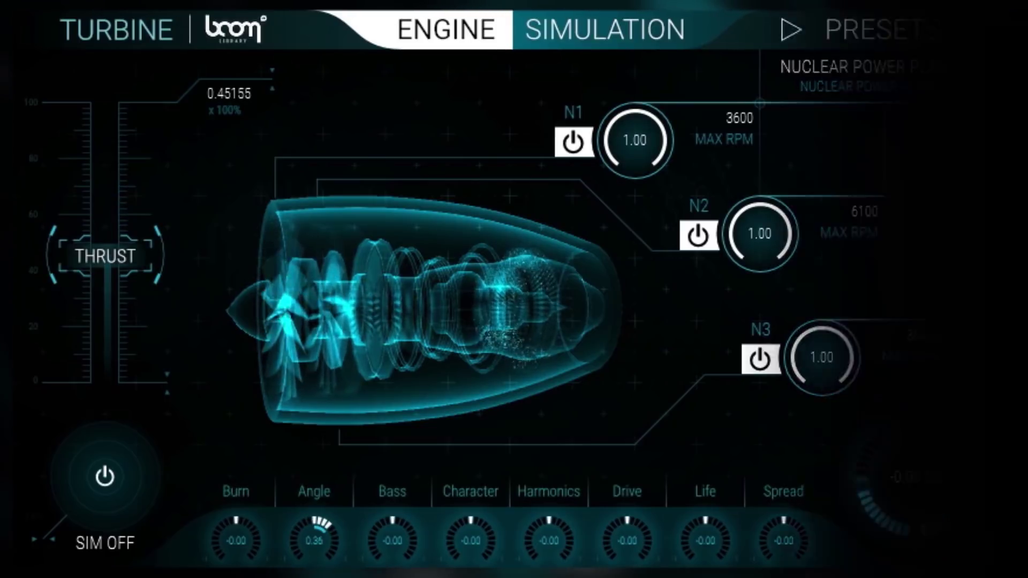